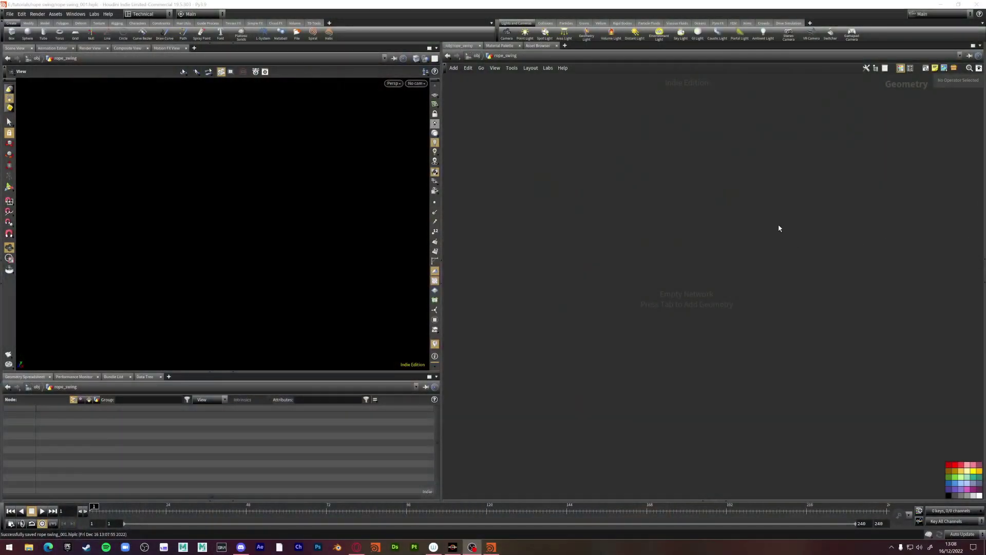
# Add a Line node, line1, drawing a vertical two-point line of length 1
pyautogui.press('Tab')
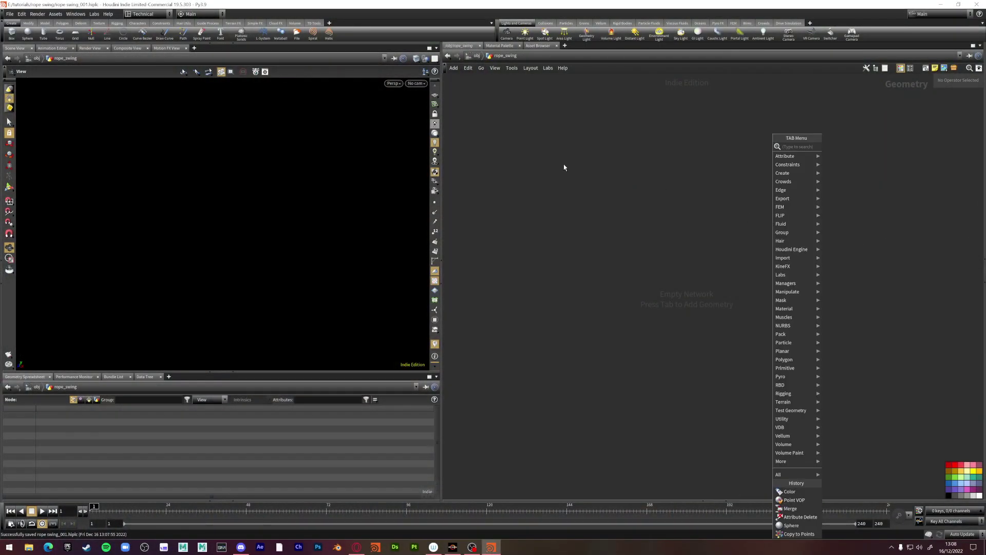
pyautogui.write('lin')
pyautogui.press('Return')
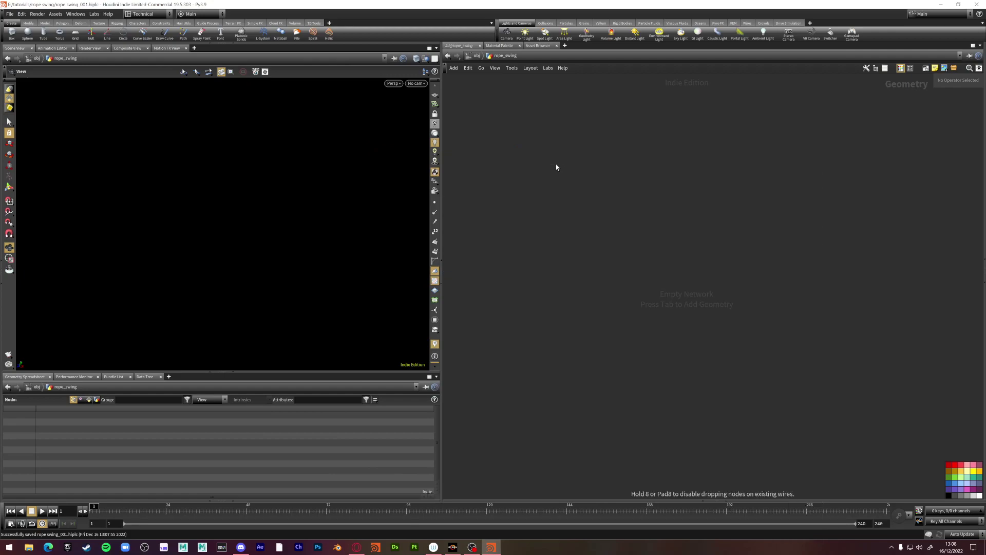
# Wire a new Transform node, transform1, below line1 and make it the displayed node
pyautogui.click(556, 165)
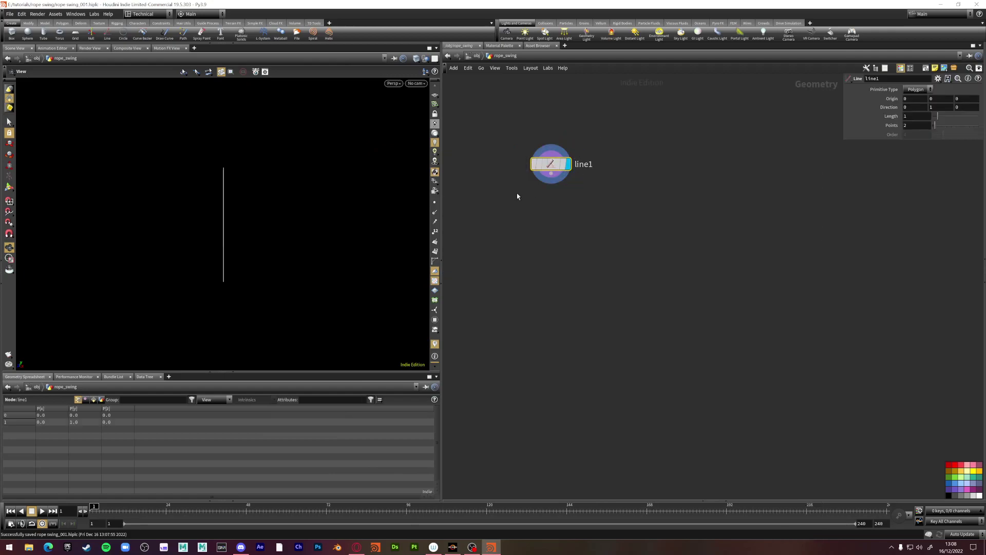
pyautogui.press('Tab')
pyautogui.press('Escape')
pyautogui.moveTo(551, 181); pyautogui.dragTo(550, 276)
pyautogui.press('Tab')
pyautogui.write('transform')
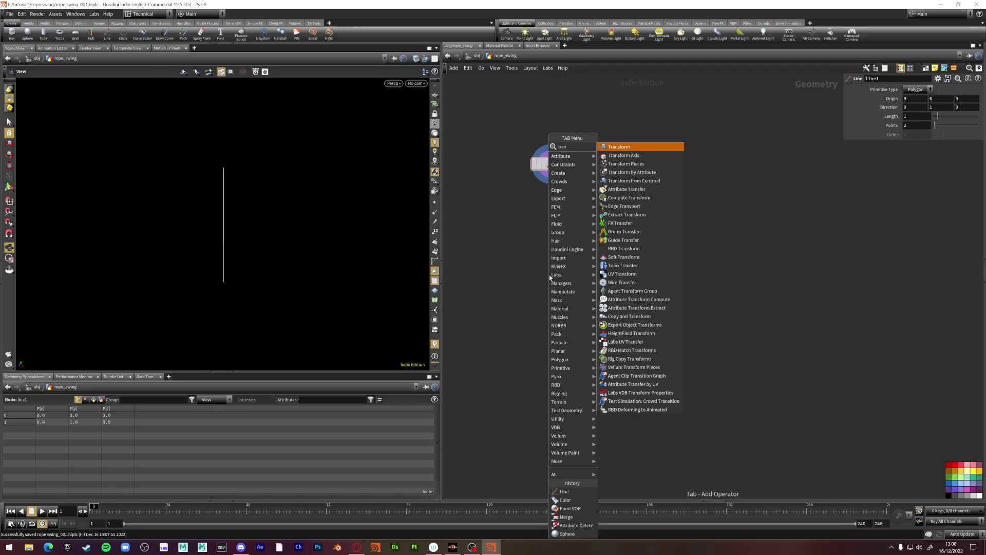
pyautogui.press('Return')
pyautogui.click(566, 274)
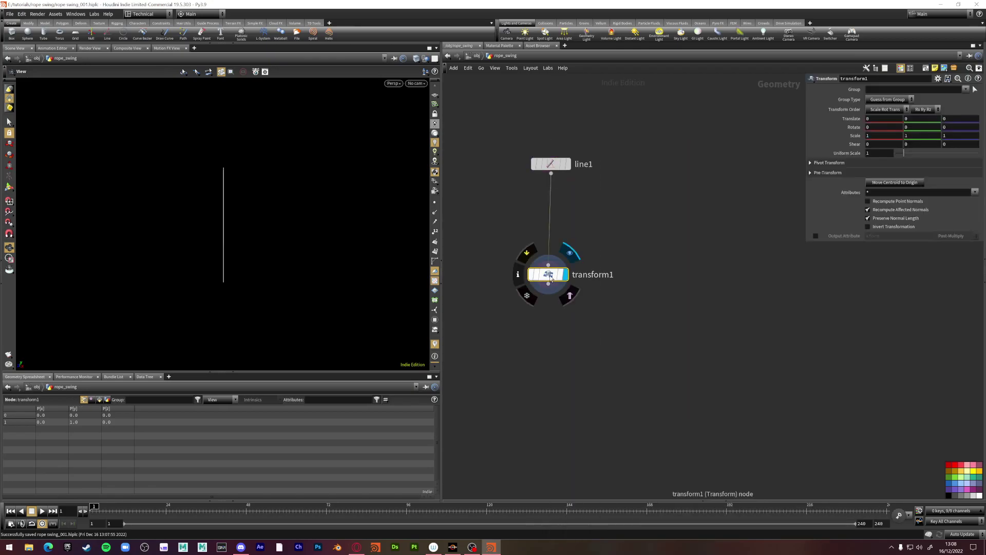
pyautogui.moveTo(548, 274); pyautogui.dragTo(551, 244)
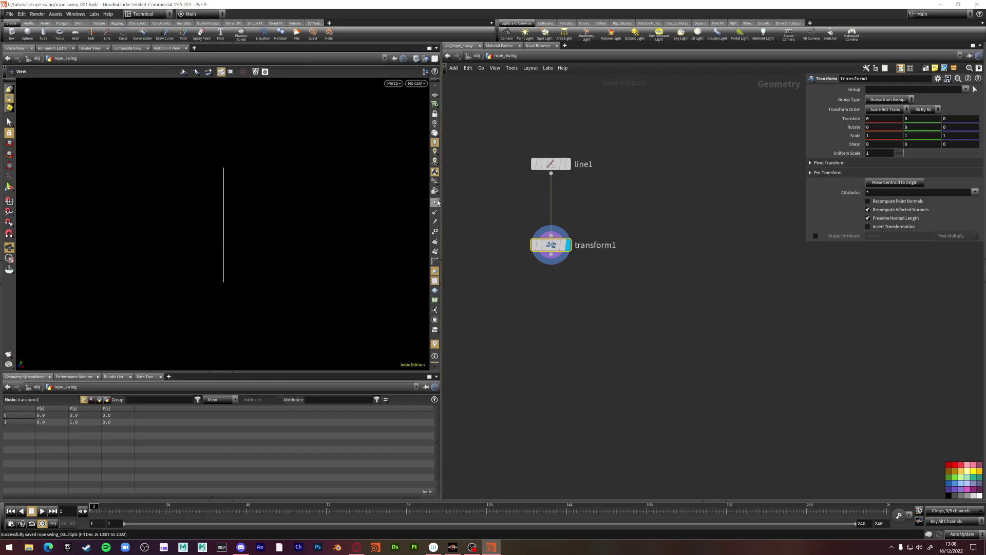
# Set transform1's group to point 0 and translate it 1.1 in X so the line slants
pyautogui.moveTo(295, 248); pyautogui.dragTo(322, 222, button='middle')
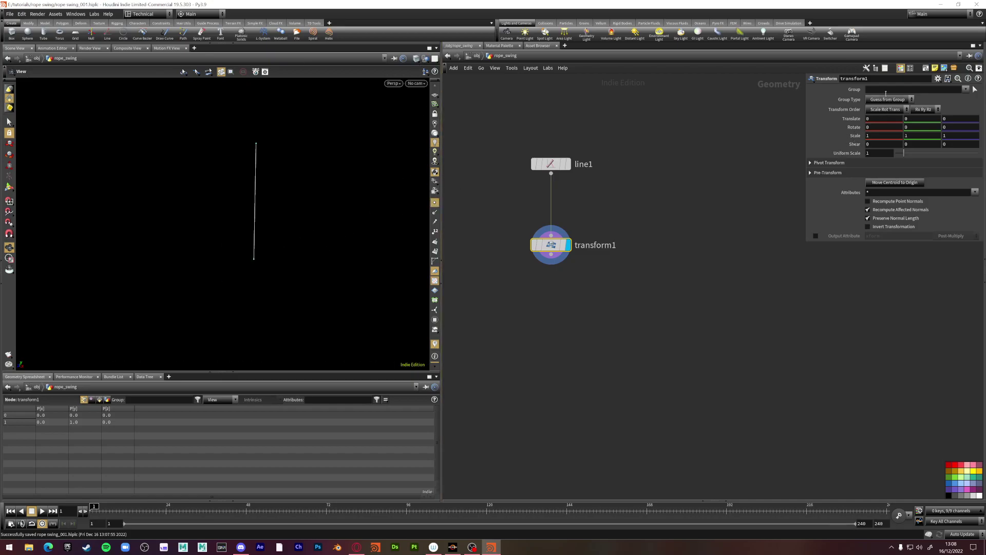
pyautogui.press('Return')
pyautogui.moveTo(870, 121); pyautogui.dragTo(896, 121, button='middle')
pyautogui.hotkey('ctrl', 'z')
pyautogui.click(976, 90)
pyautogui.moveTo(308, 284); pyautogui.dragTo(220, 237)
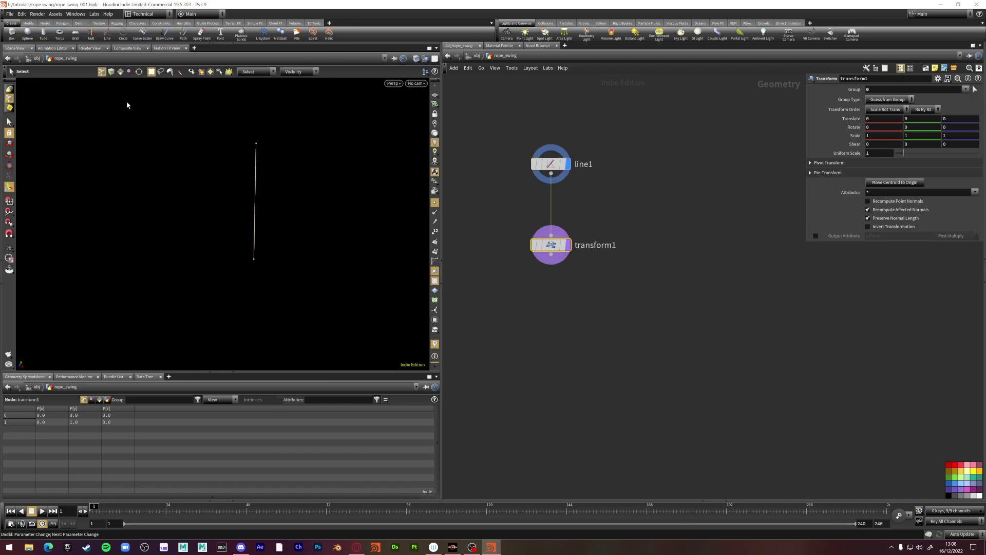
pyautogui.press('Return')
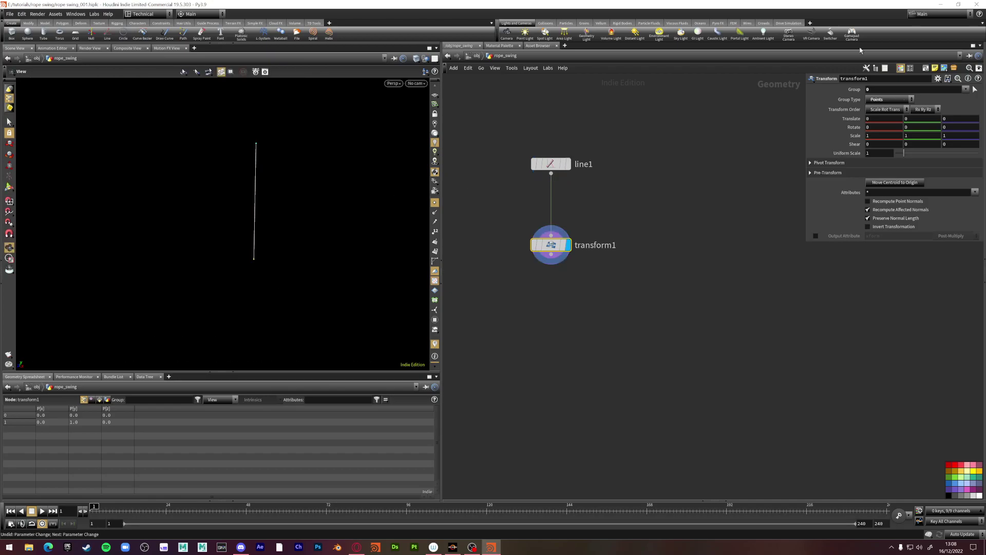
pyautogui.moveTo(874, 120); pyautogui.dragTo(922, 121, button='middle')
pyautogui.moveTo(242, 240); pyautogui.dragTo(411, 241)
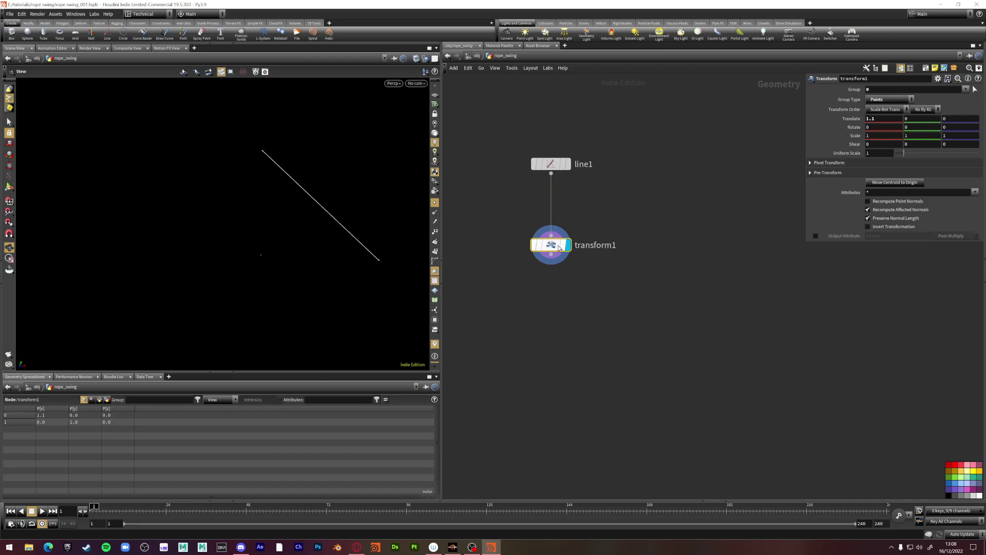
pyautogui.moveTo(554, 247); pyautogui.dragTo(554, 213)
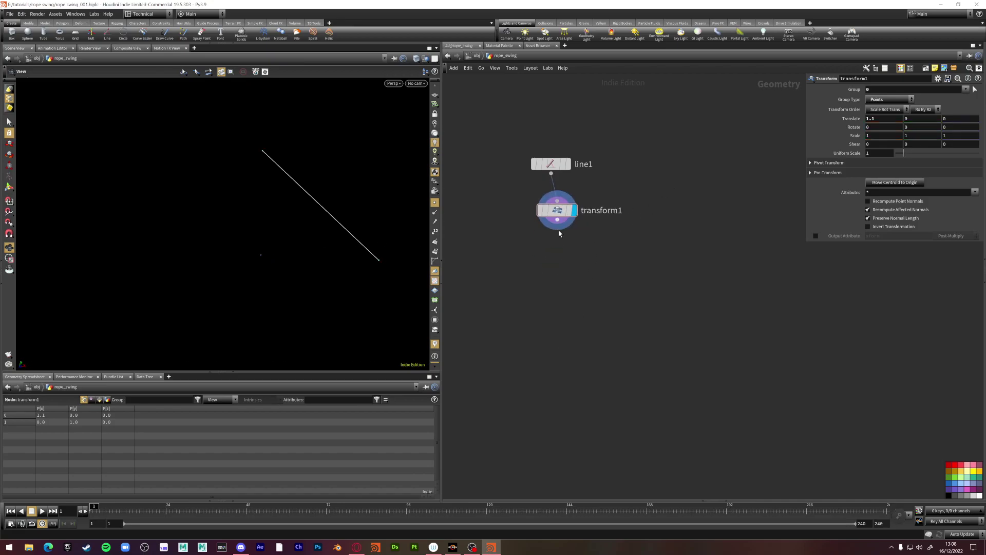
# Add a Resample node after transform1 and display its resampled points
pyautogui.press('Tab')
pyautogui.write('res')
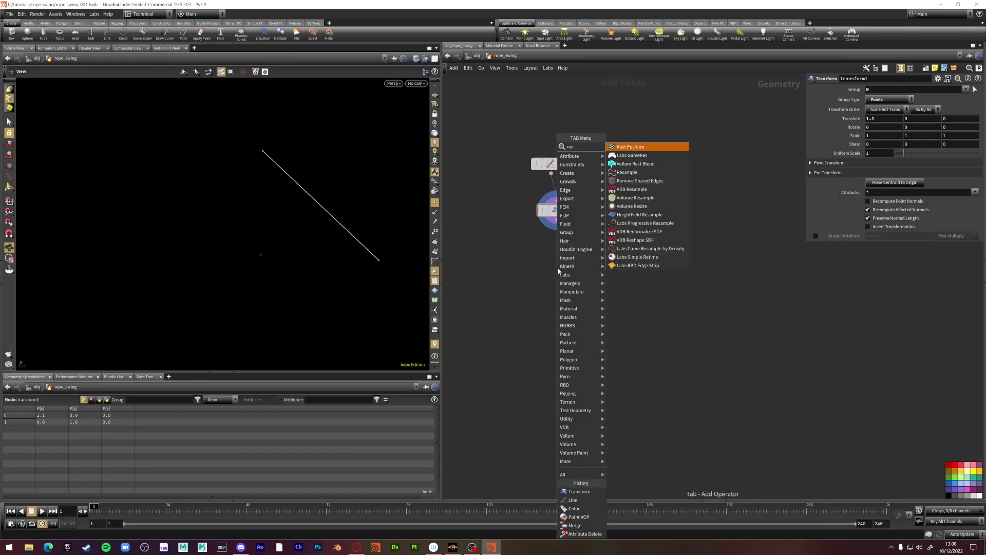
pyautogui.write('am')
pyautogui.press('Return')
pyautogui.click(558, 268)
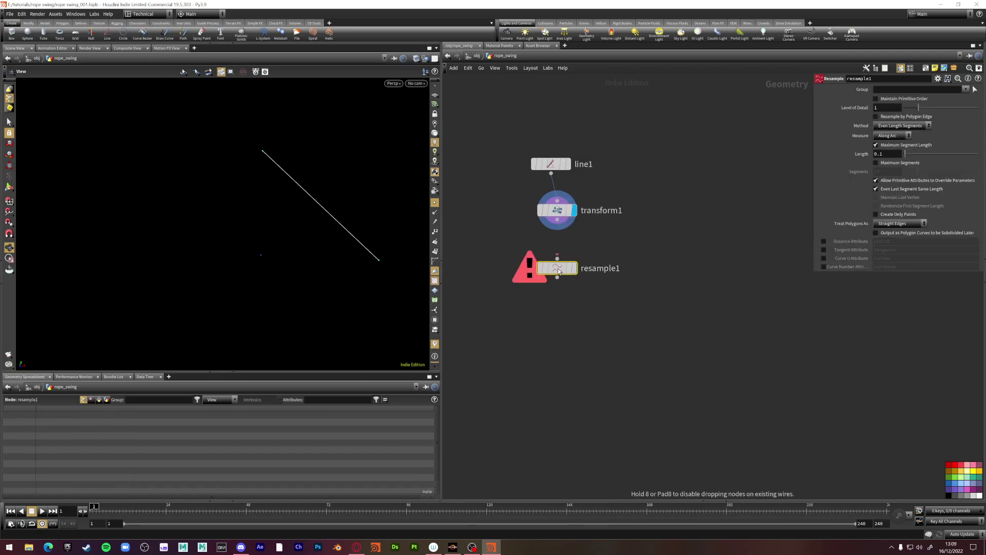
pyautogui.click(579, 247)
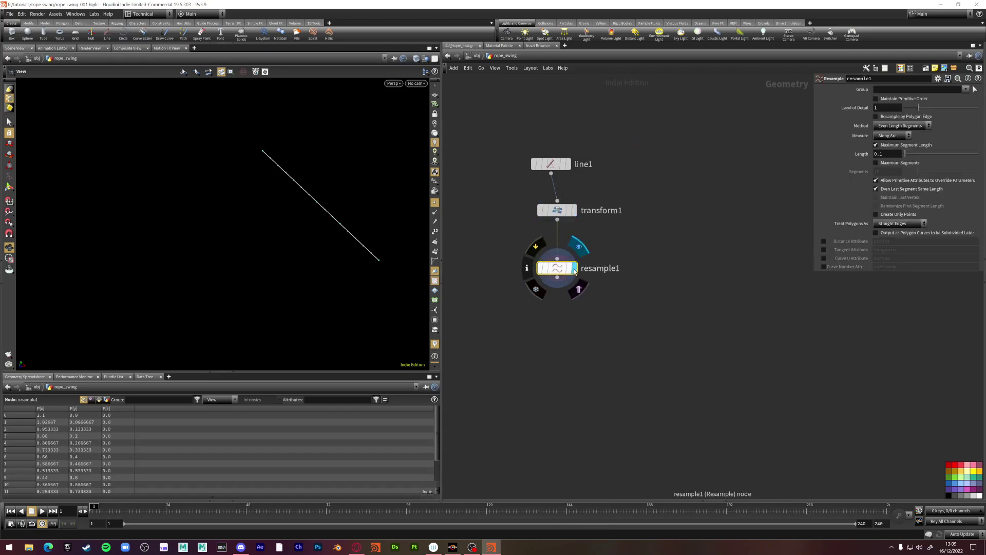
# Add a Group node wired under resample1 and name its group pin
pyautogui.press('Tab')
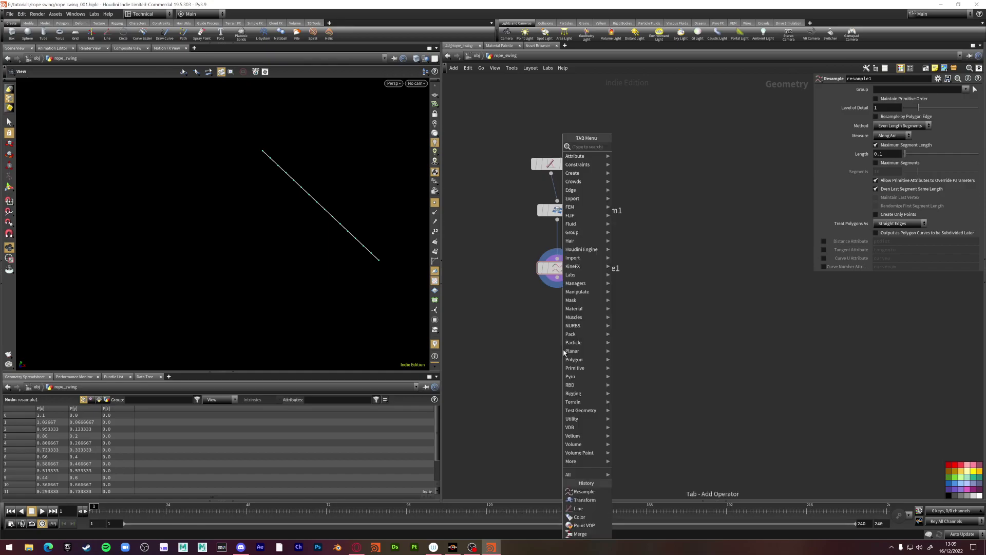
pyautogui.write('group')
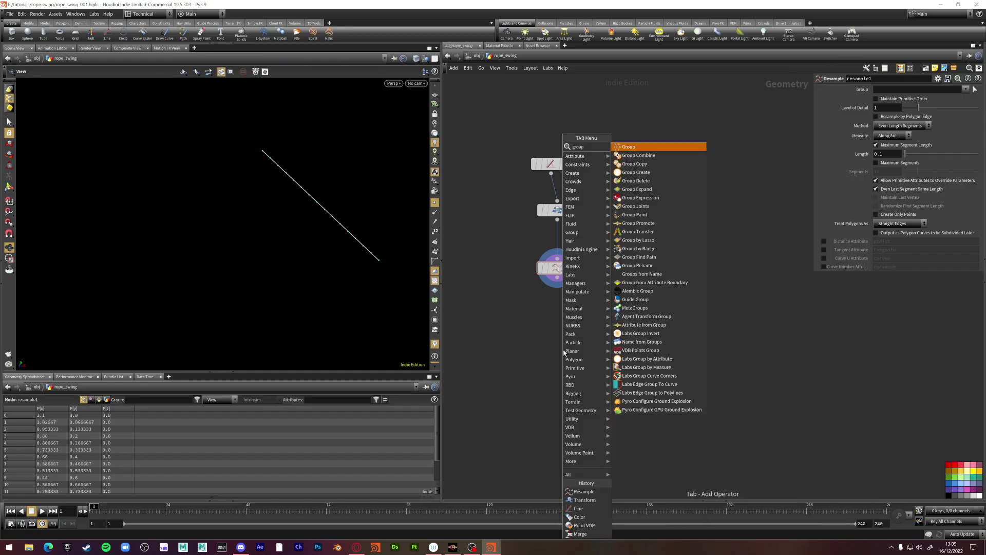
pyautogui.press('Return')
pyautogui.click(564, 353)
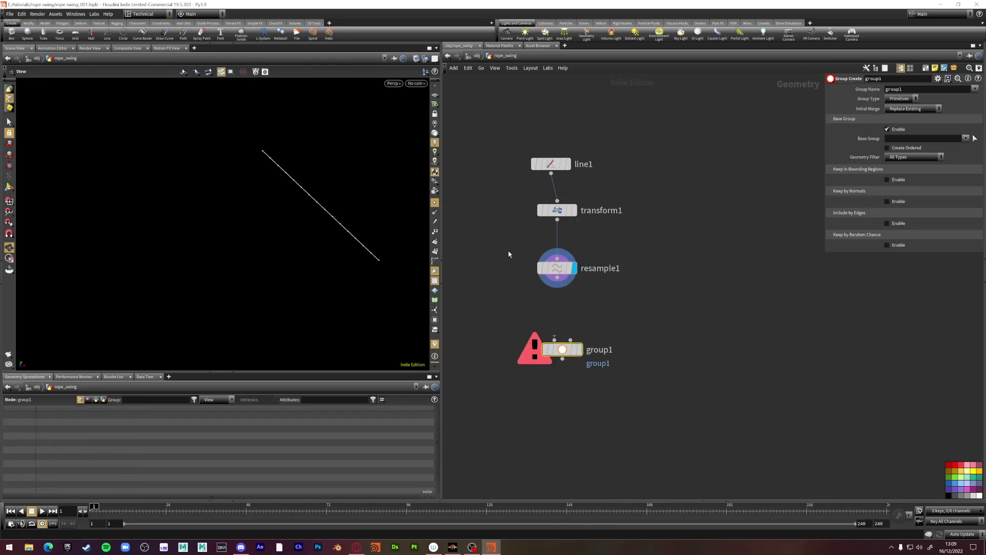
pyautogui.moveTo(555, 339); pyautogui.dragTo(558, 278)
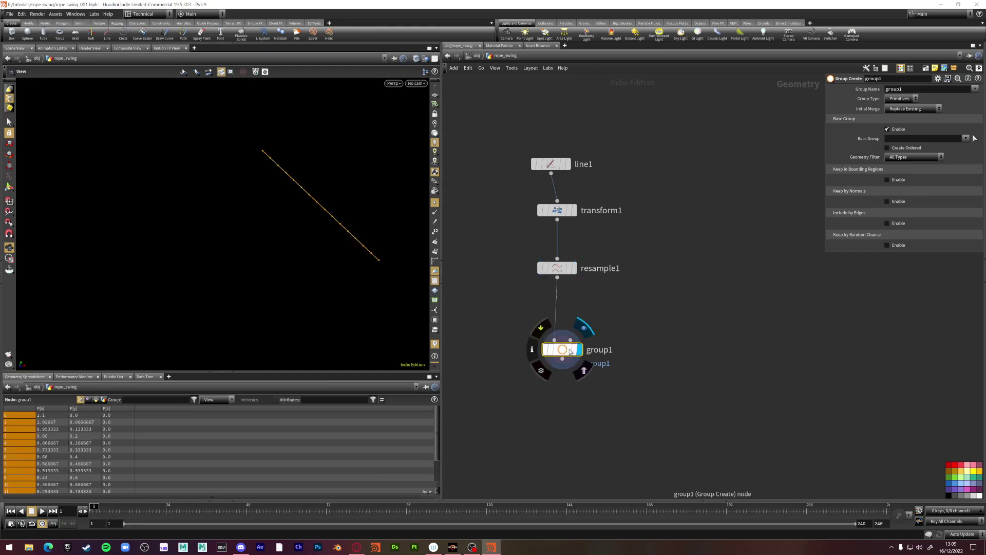
pyautogui.moveTo(564, 349); pyautogui.dragTo(569, 324)
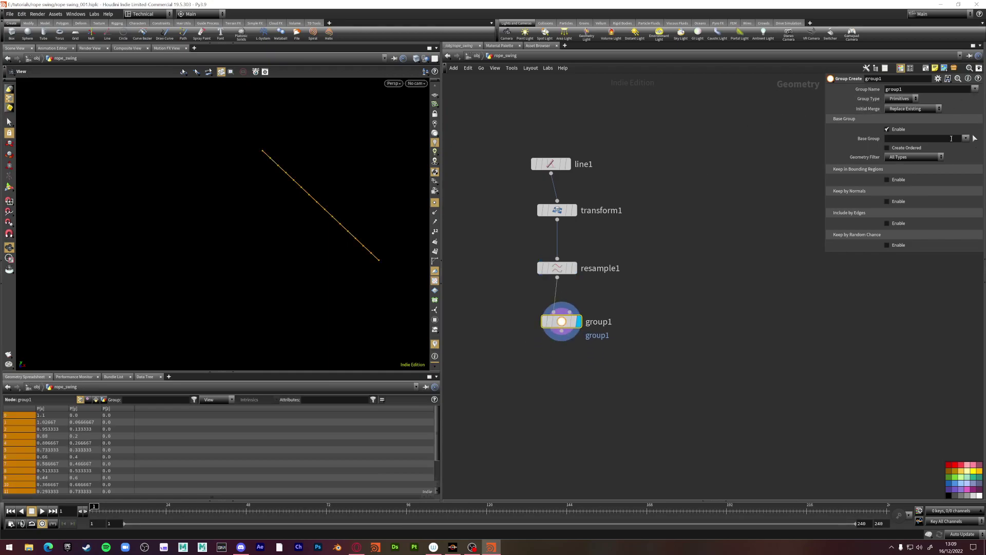
pyautogui.doubleClick(905, 90)
pyautogui.write('pin')
pyautogui.press('Return')
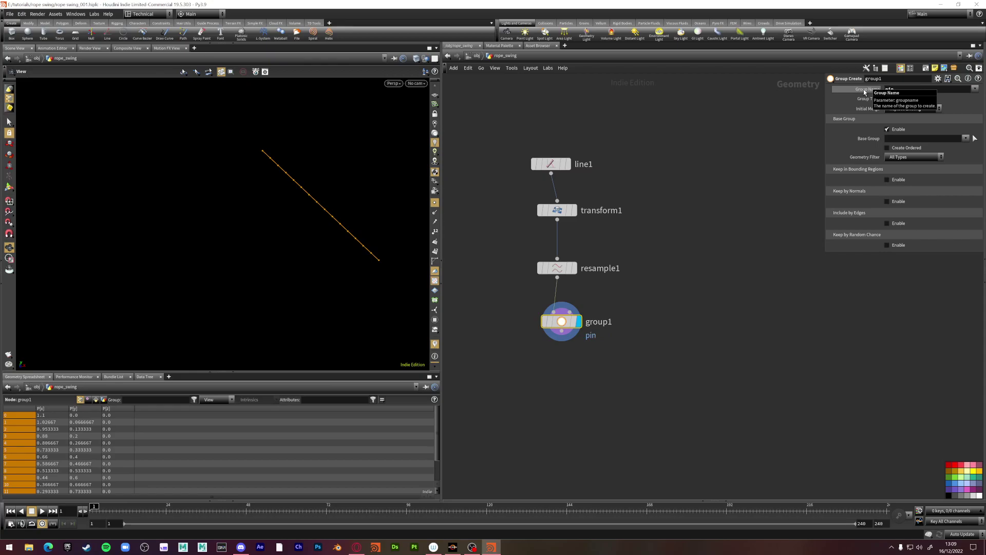
# Box-select points 13–15 at the line's upper end as the pin base group
pyautogui.click(979, 138)
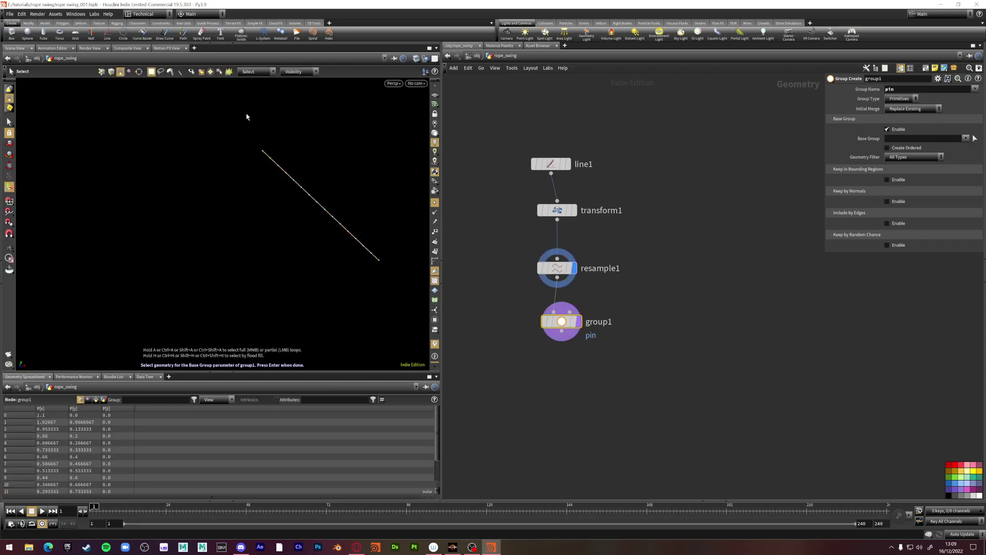
pyautogui.moveTo(246, 116); pyautogui.dragTo(300, 161)
pyautogui.press('Return')
pyautogui.click(101, 73)
pyautogui.moveTo(221, 133); pyautogui.dragTo(291, 166)
pyautogui.press('Return')
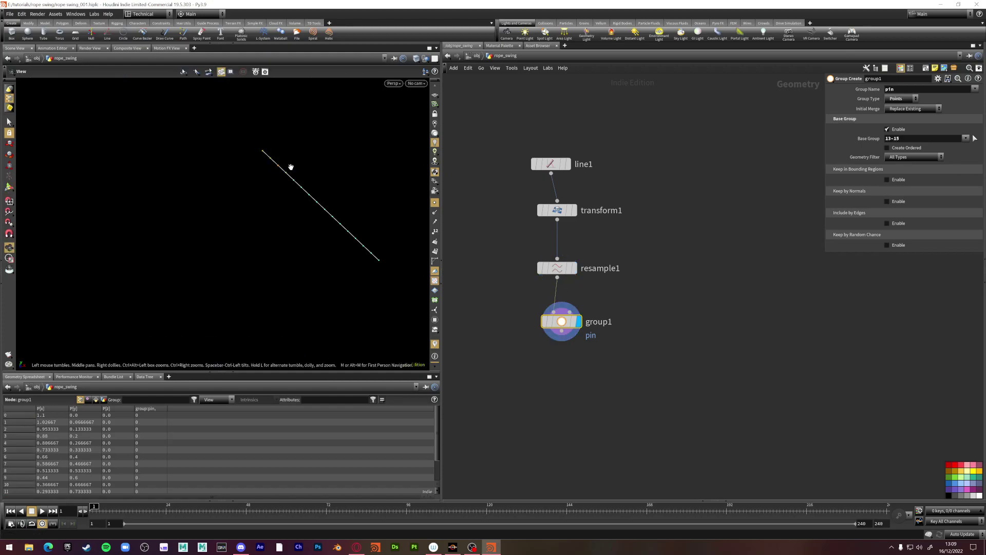
# Add a Vellum Configure Hair node, vellumhair1, and switch its constraint type from Hair to String
pyautogui.press('Tab')
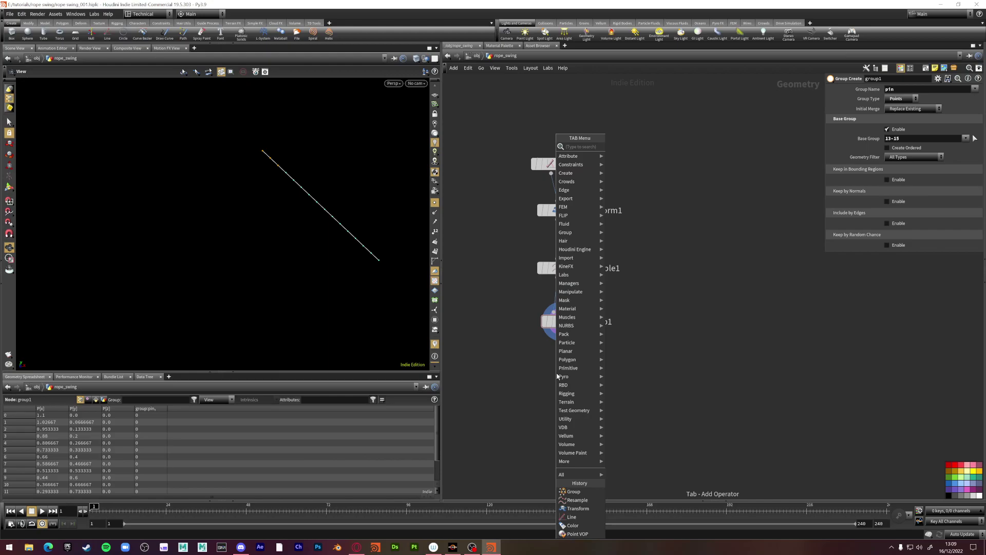
pyautogui.write('vellum hai')
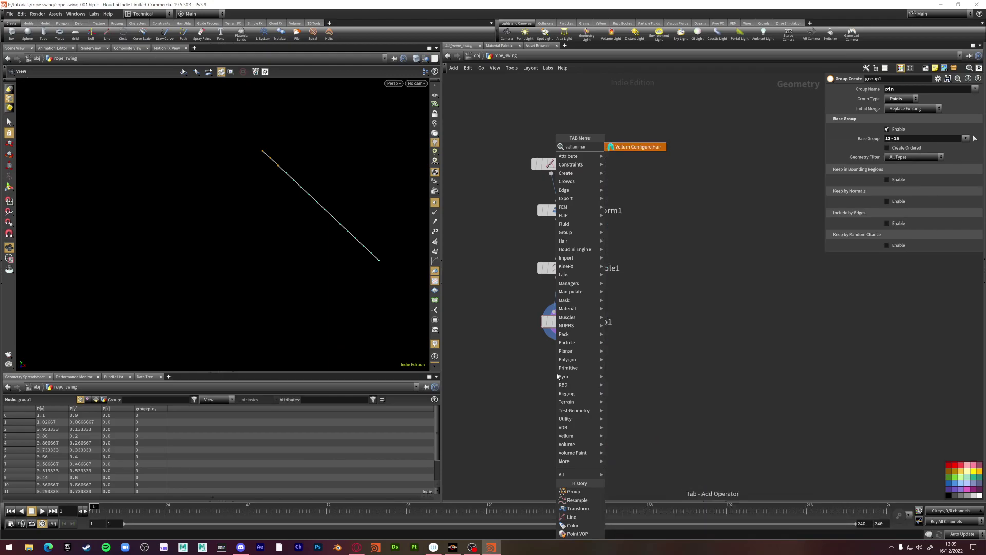
pyautogui.press('BackSpace')
pyautogui.press('BackSpace')
pyautogui.press('BackSpace')
pyautogui.press('BackSpace')
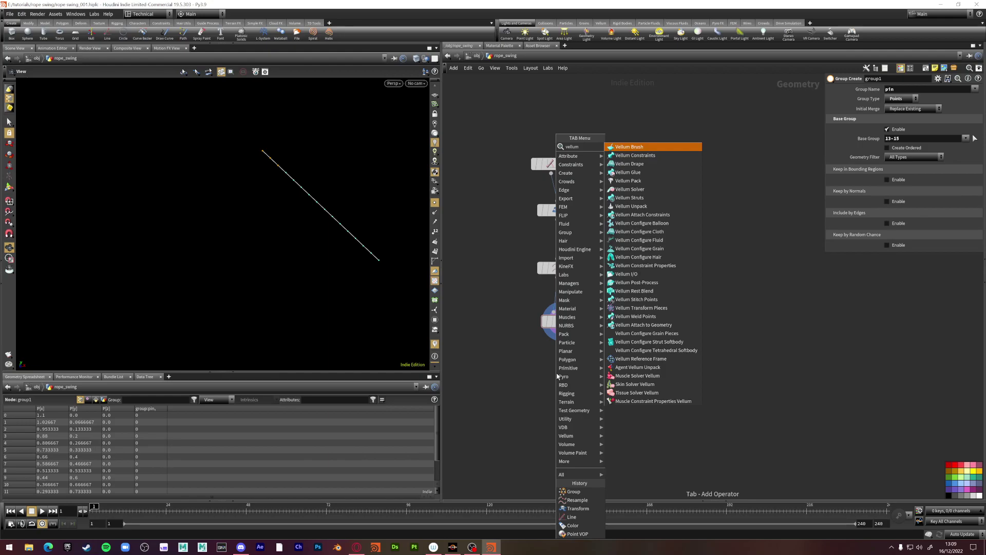
pyautogui.write('s')
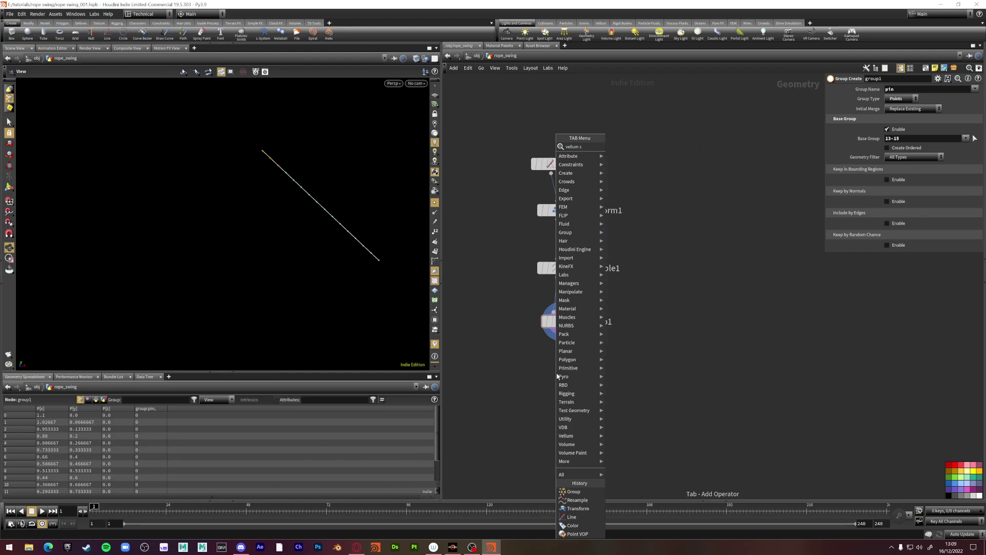
pyautogui.press('BackSpace')
pyautogui.press('BackSpace')
pyautogui.write('hair')
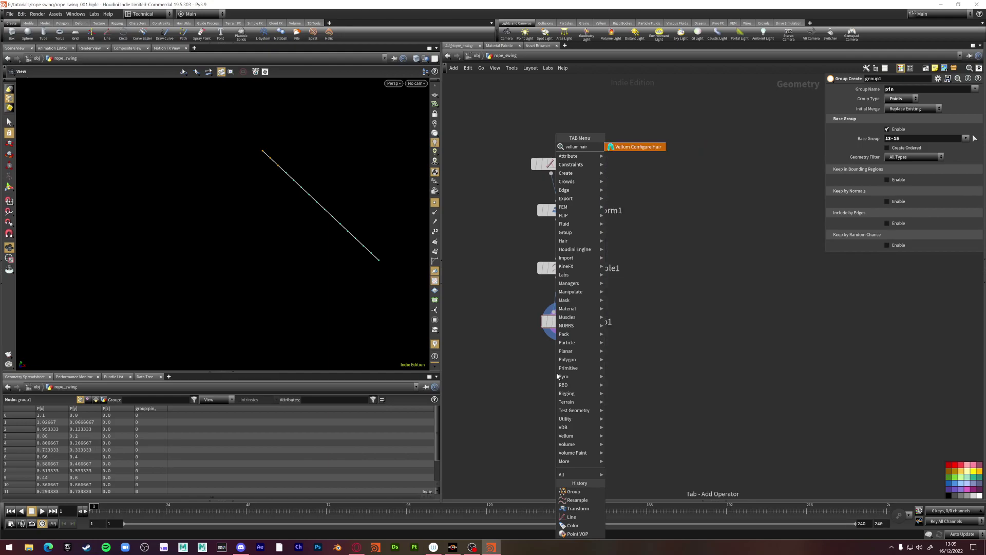
pyautogui.press('Return')
pyautogui.scroll(3, 866, 94)
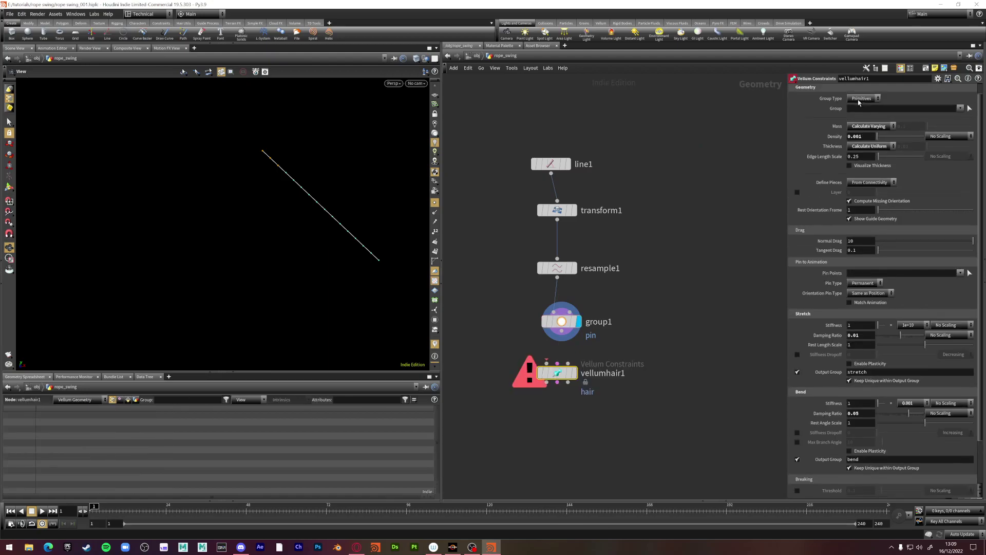
pyautogui.click(866, 91)
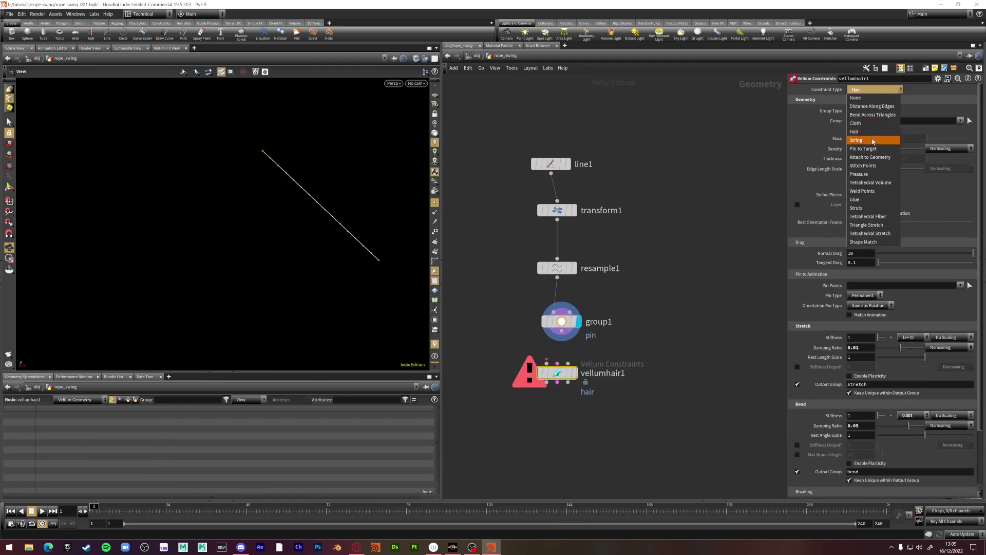
pyautogui.click(856, 140)
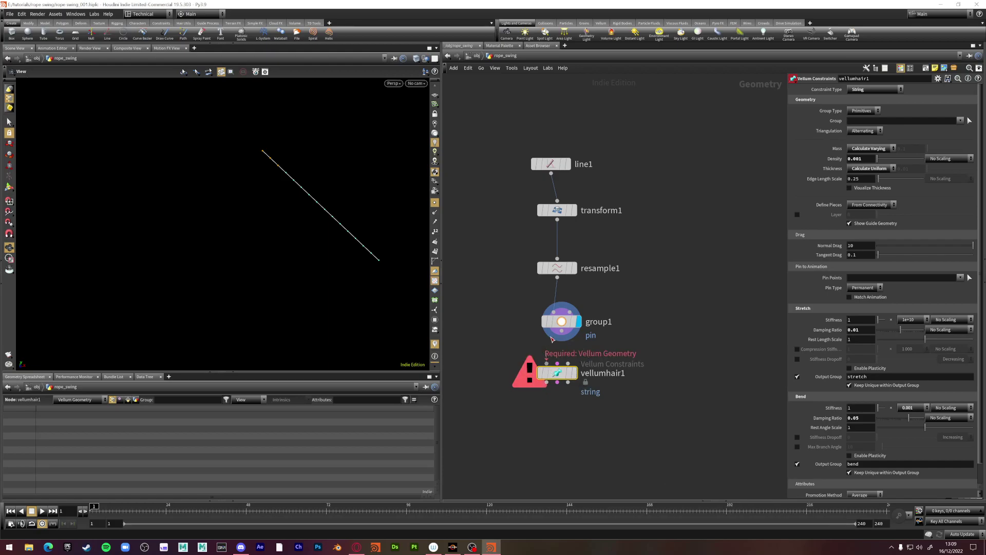
# Add a Vellum Solver, vellumsolver1, and wire vellumhair1's outputs into it
pyautogui.press('Tab')
pyautogui.write('velu')
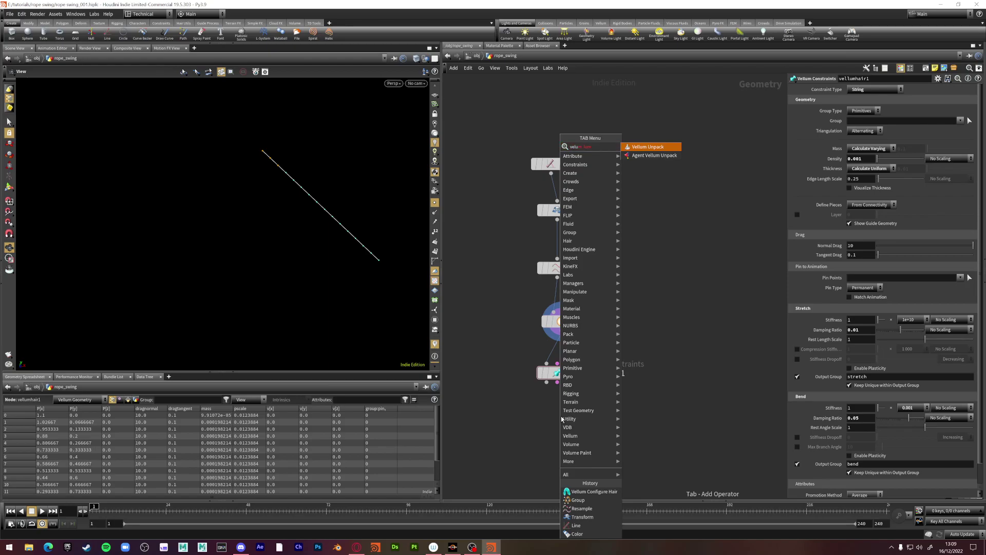
pyautogui.press('BackSpace')
pyautogui.press('BackSpace')
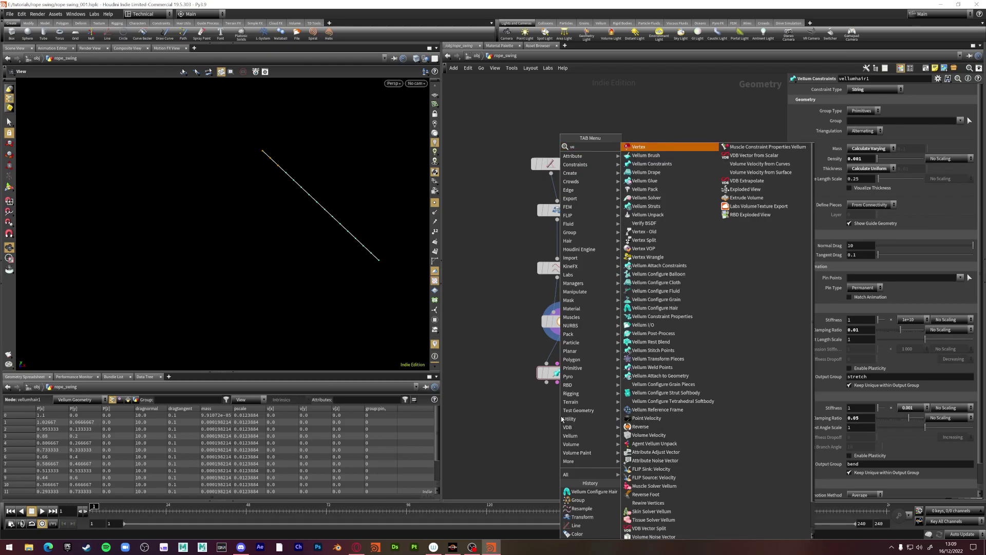
pyautogui.write('llum sol')
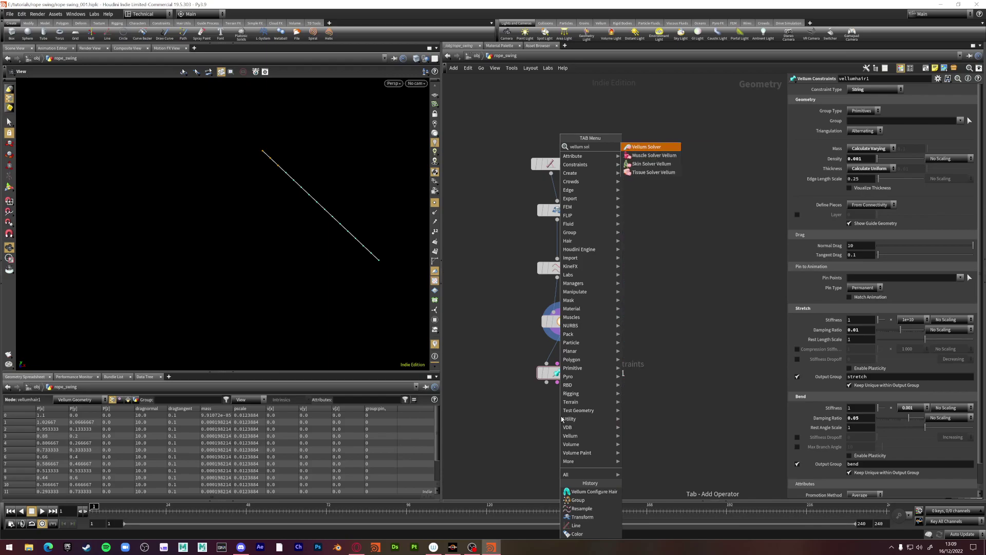
pyautogui.press('Return')
pyautogui.click(552, 411)
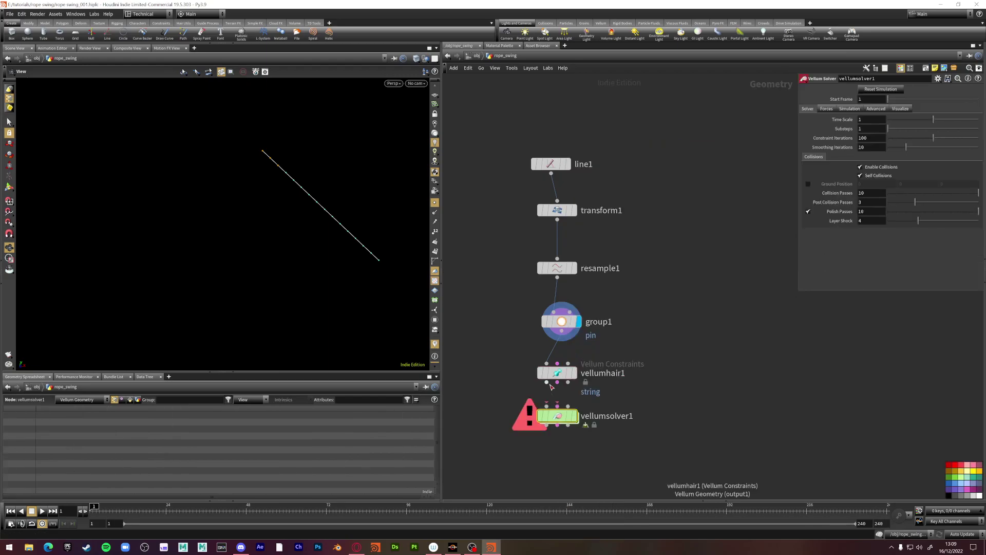
pyautogui.click(547, 406)
pyautogui.moveTo(558, 406)
pyautogui.mouseDown()
pyautogui.moveTo(558, 382)
pyautogui.moveTo(568, 406)
pyautogui.mouseUp()
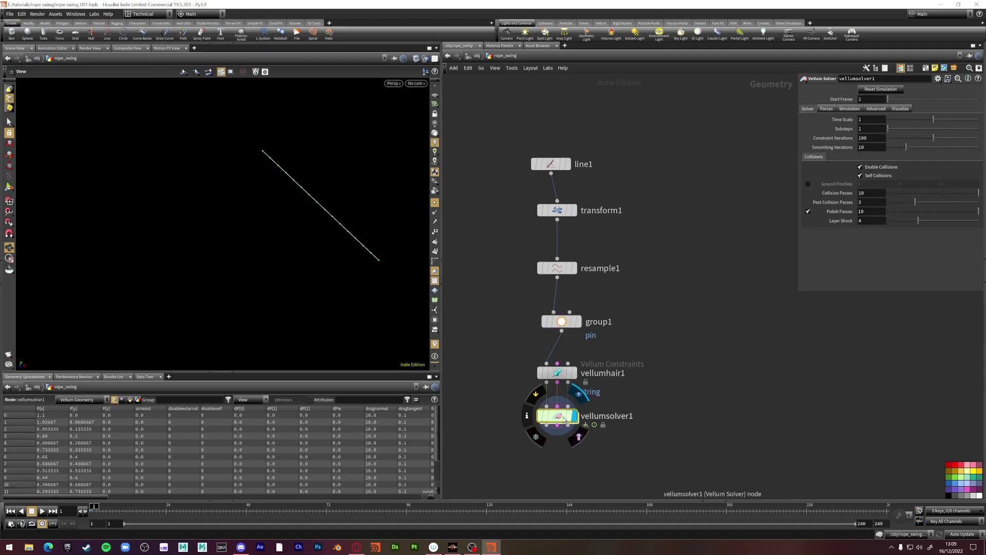
# Set vellumhair1's Pin Points to the pin group
pyautogui.click(567, 380)
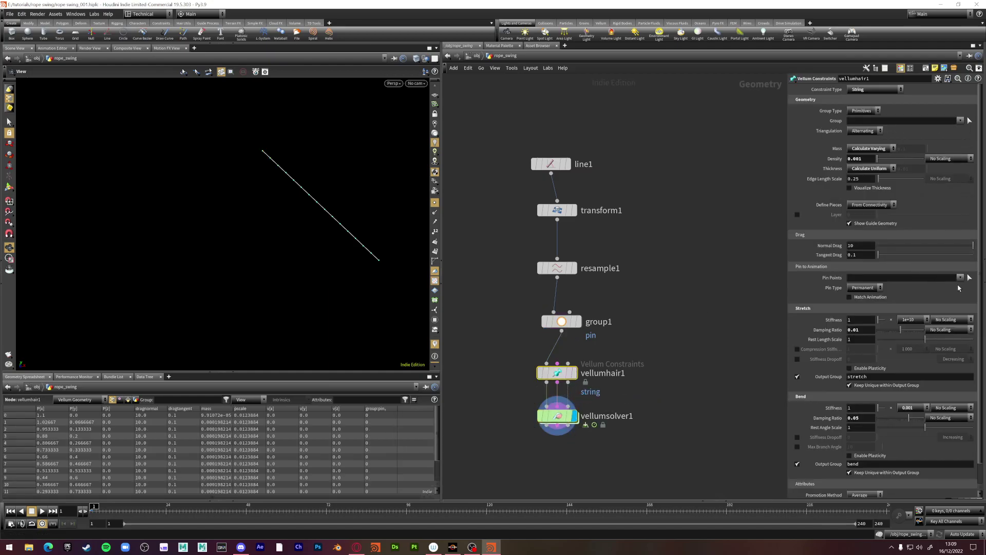
pyautogui.click(960, 278)
pyautogui.click(945, 288)
pyautogui.moveTo(544, 307); pyautogui.dragTo(517, 231, button='middle')
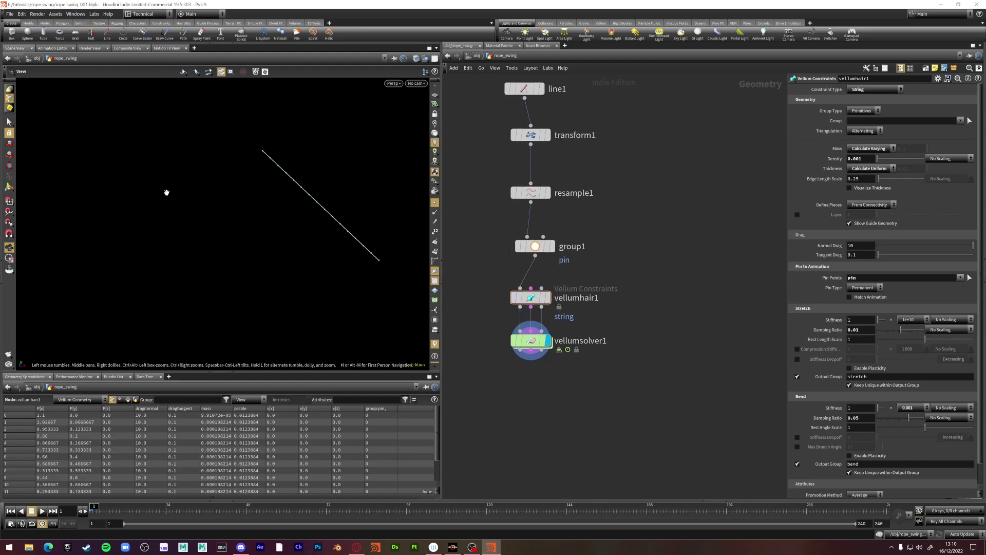
pyautogui.moveTo(166, 192); pyautogui.dragTo(175, 155, button='middle')
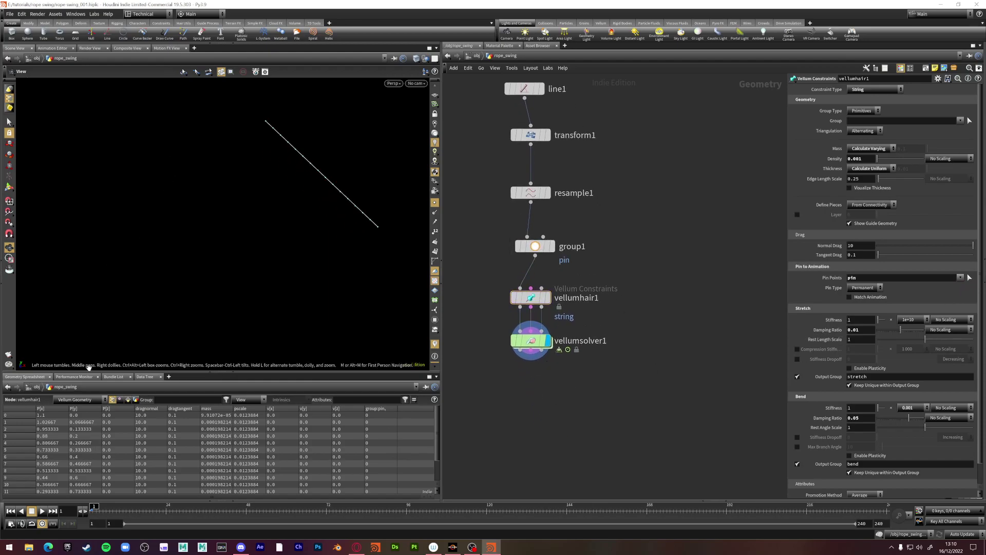
# Play the rope simulation and stop it at frame 156
pyautogui.click(44, 512)
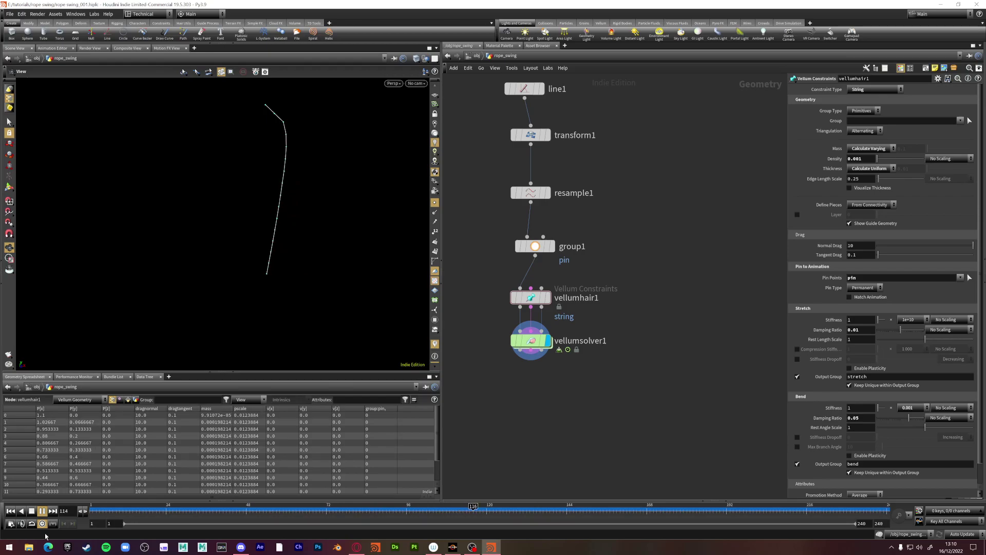
pyautogui.click(42, 510)
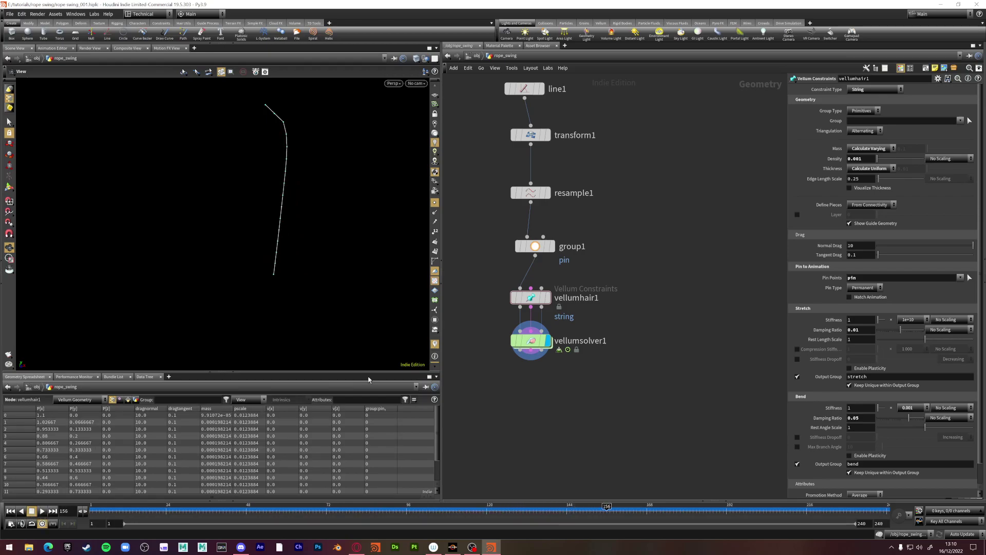
pyautogui.moveTo(533, 342); pyautogui.dragTo(534, 362)
# Insert an Attribute Wrangle between vellumhair1 and vellumsolver1 and rename it mass
pyautogui.press('Tab')
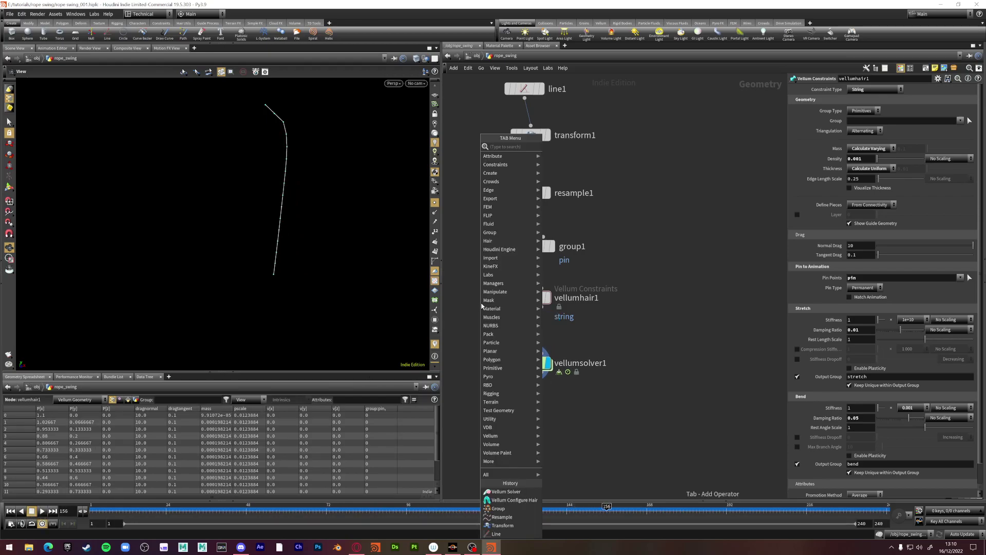
pyautogui.write('att')
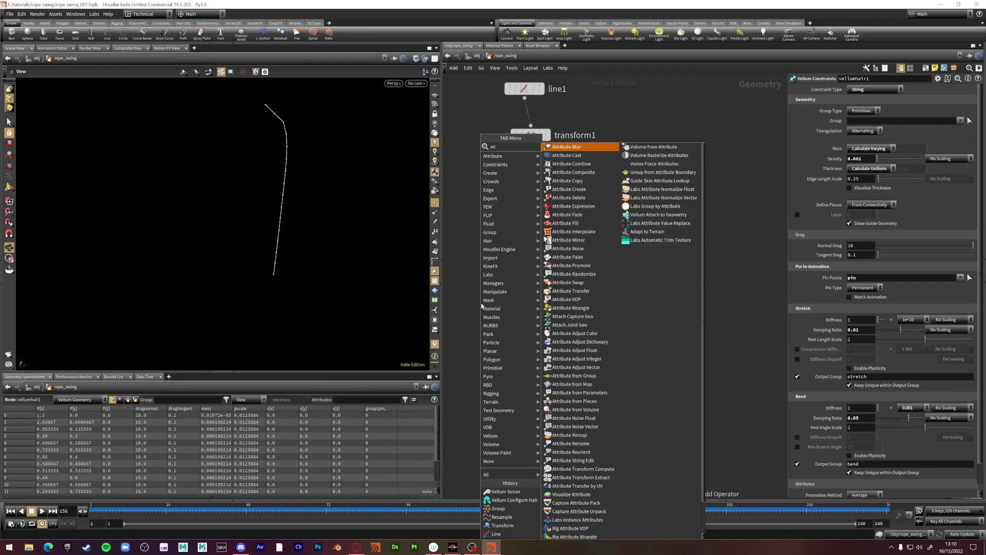
pyautogui.write('ribw')
pyautogui.press('Return')
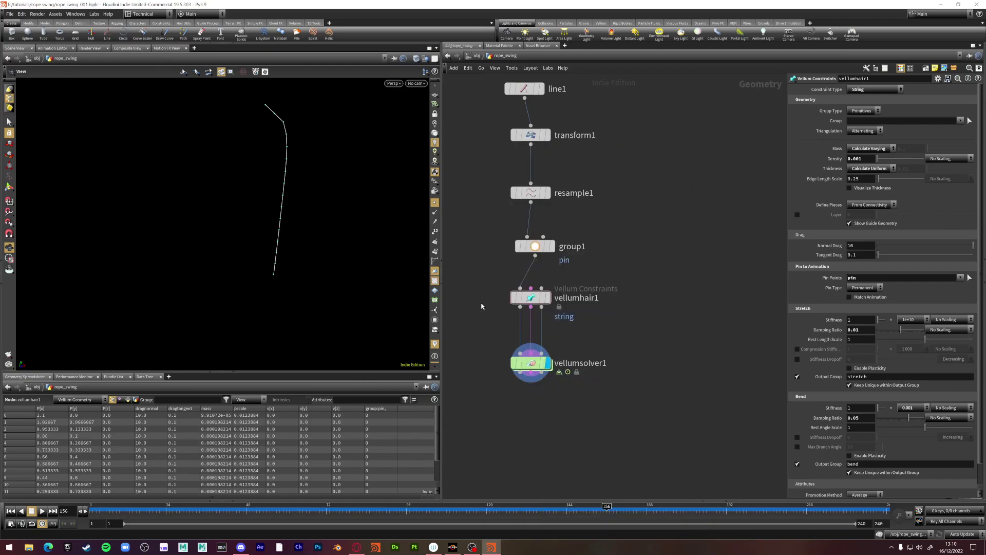
pyautogui.click(487, 318)
pyautogui.moveTo(487, 319); pyautogui.dragTo(519, 343)
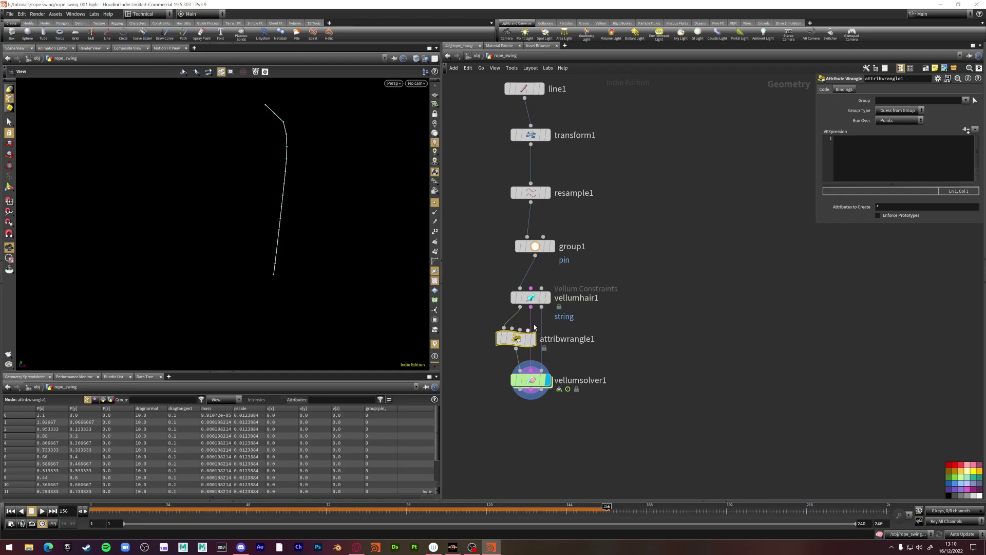
pyautogui.doubleClick(554, 338)
pyautogui.write('m')
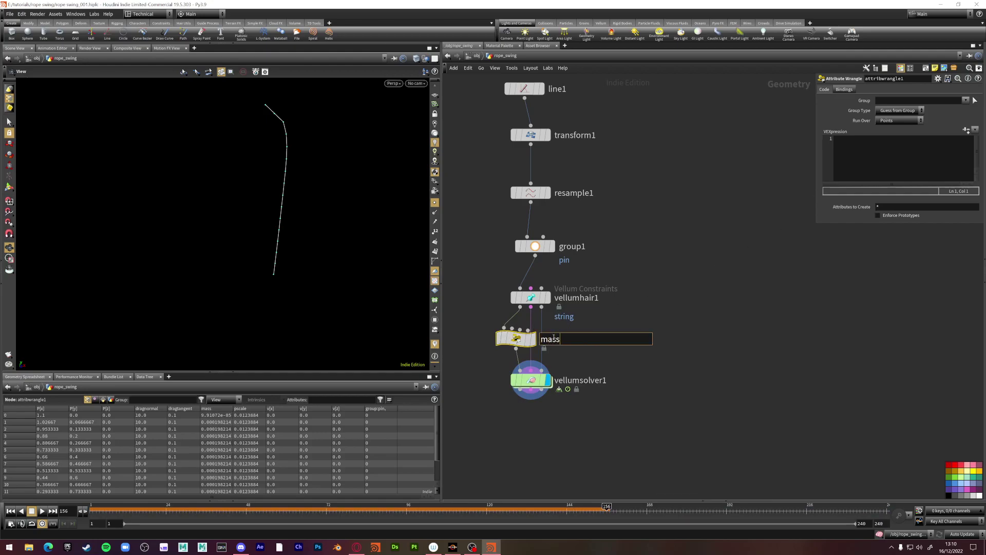
pyautogui.write('ass')
pyautogui.press('Return')
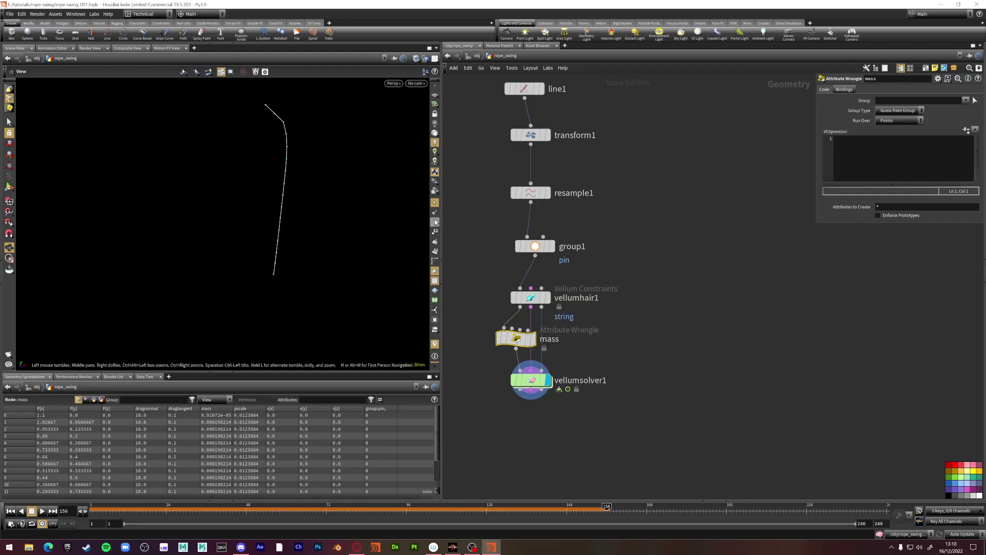
# Set the mass wrangle's group to 0 and start writing the f@mass expression
pyautogui.click(435, 232)
pyautogui.click(435, 232)
pyautogui.click(880, 102)
pyautogui.write('0')
pyautogui.click(435, 232)
pyautogui.scroll(2, 274, 276)
pyautogui.scroll(1, 274, 277)
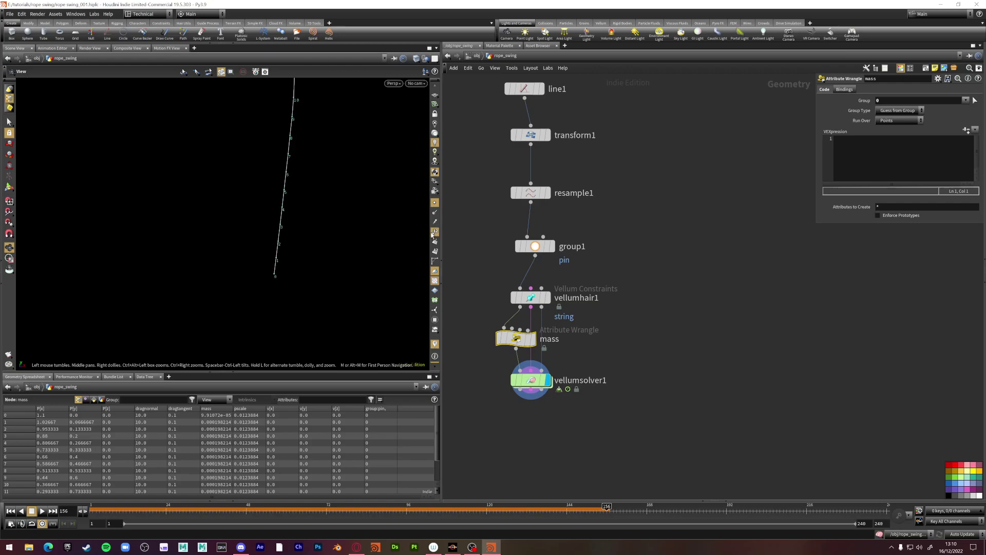
pyautogui.click(889, 143)
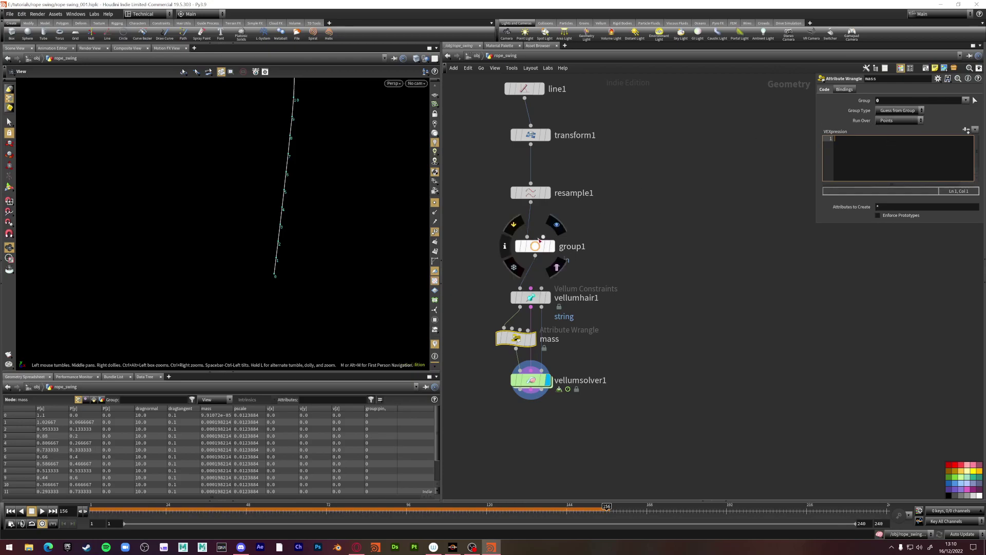
pyautogui.click(966, 100)
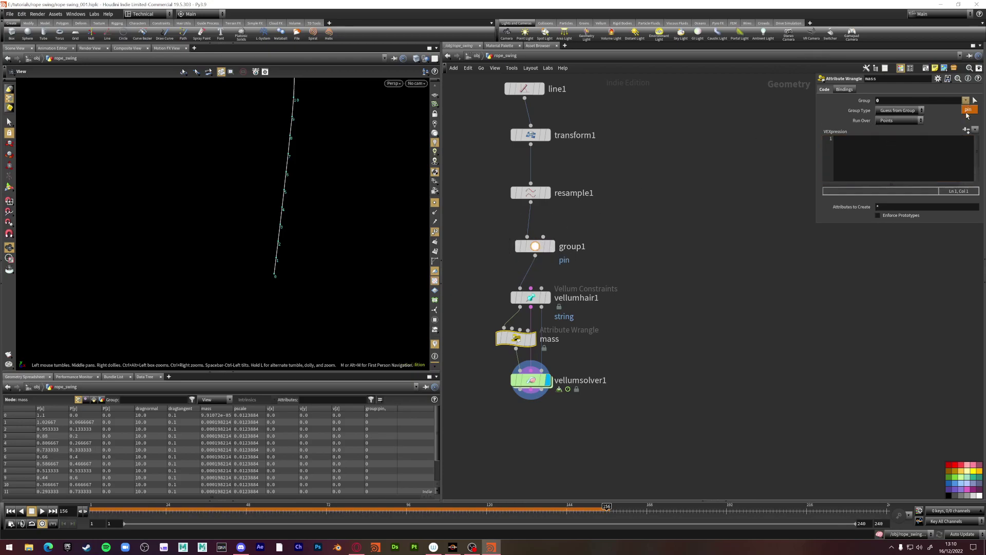
pyautogui.click(889, 157)
pyautogui.click(887, 156)
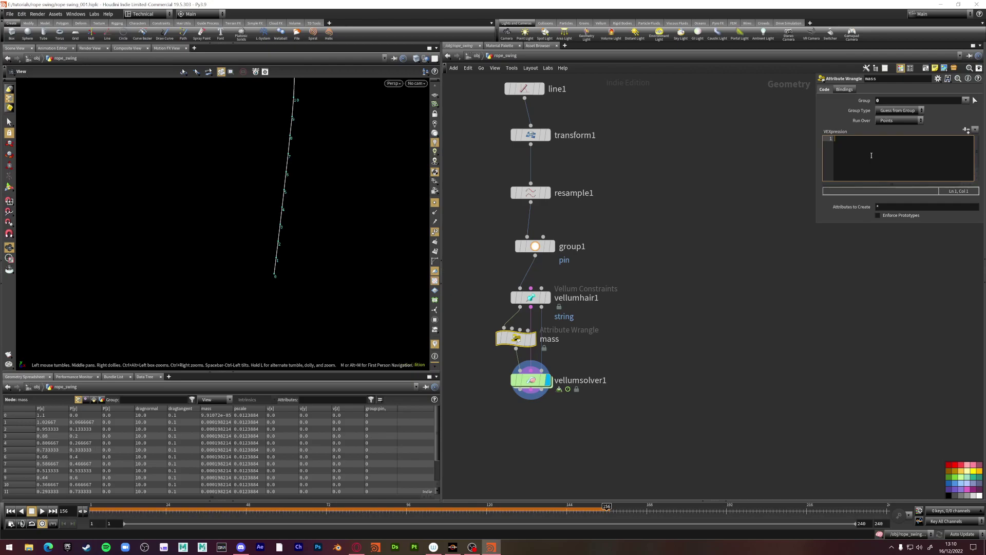
pyautogui.write('f@mass = 0.01;')
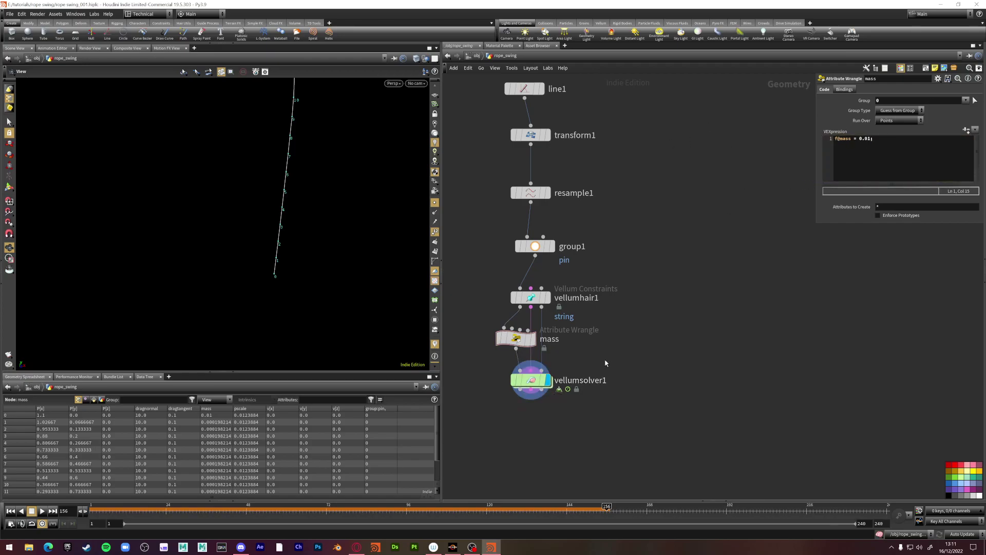
# Rewind to the first frame and watch the rope swing, stopping at frame 65
pyautogui.moveTo(529, 383); pyautogui.dragTo(537, 346, button='middle')
pyautogui.hotkey('ctrl', 'Up')
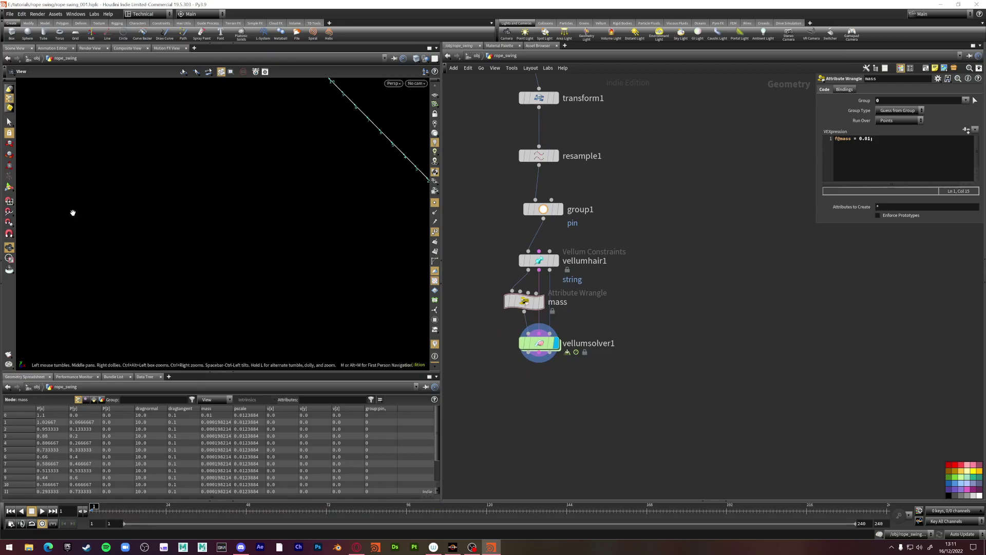
pyautogui.moveTo(72, 213); pyautogui.dragTo(295, 241)
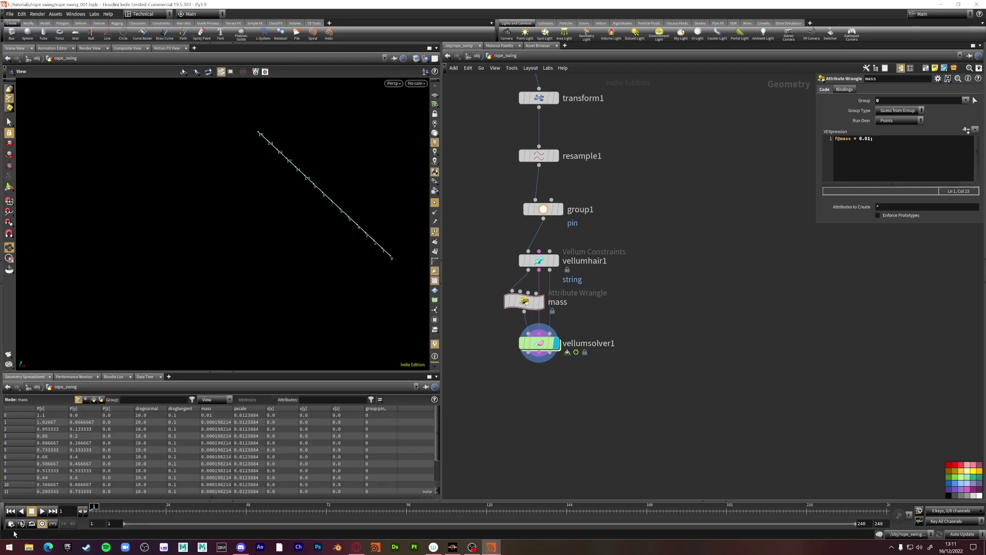
pyautogui.click(41, 511)
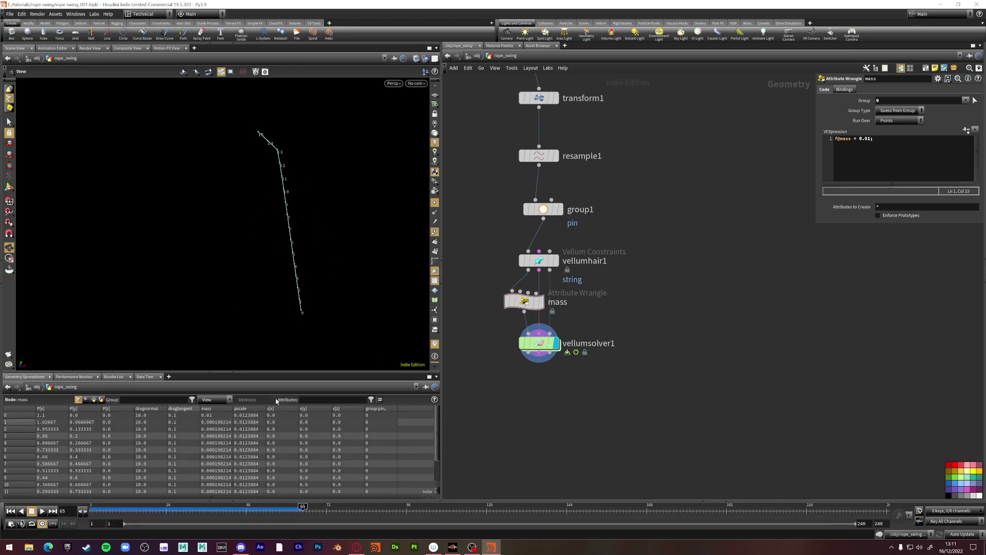
# Change point 0's mass to 0.1 and replay the simulation, stopping at frame 106
pyautogui.click(869, 141)
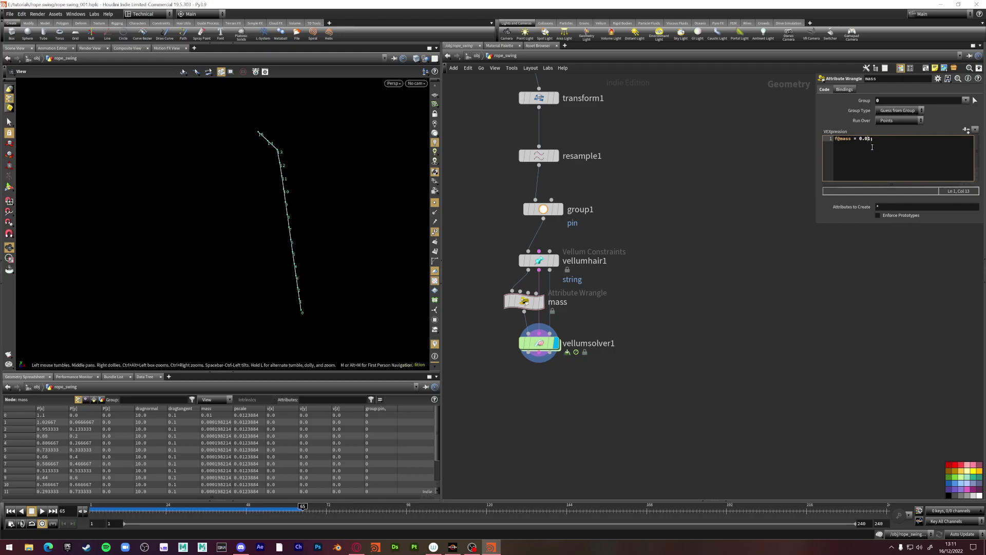
pyautogui.doubleClick(64, 511)
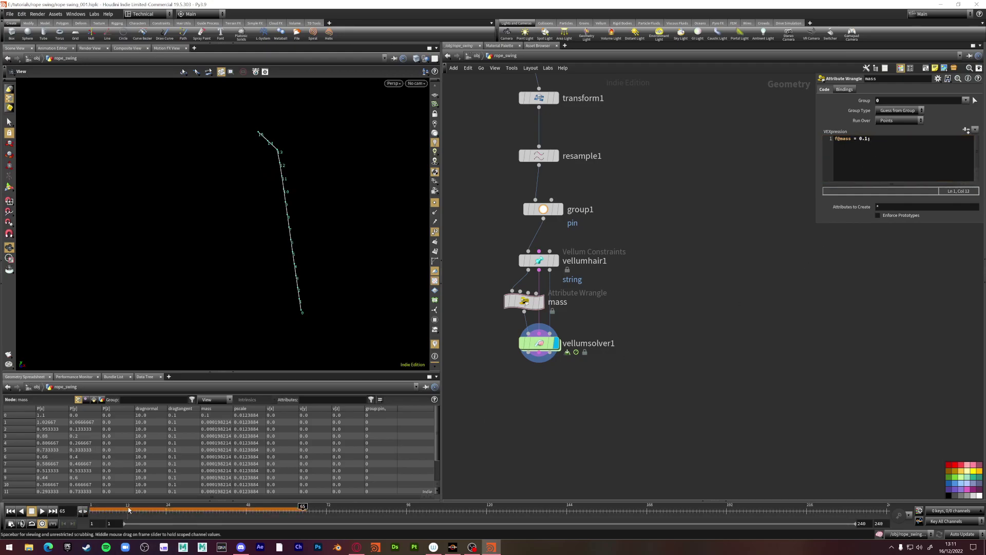
pyautogui.write('1')
pyautogui.press('Return')
pyautogui.click(43, 511)
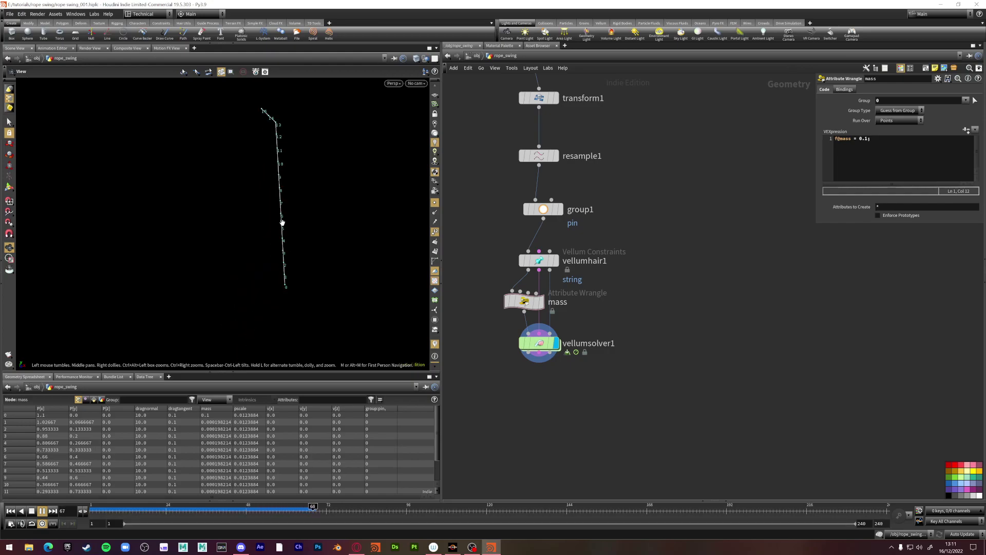
pyautogui.click(42, 511)
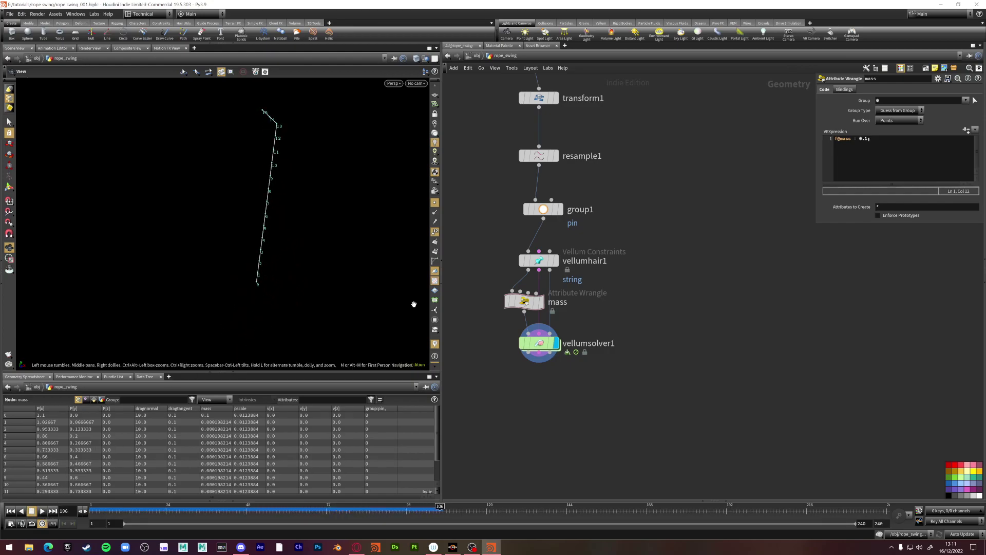
pyautogui.click(540, 344)
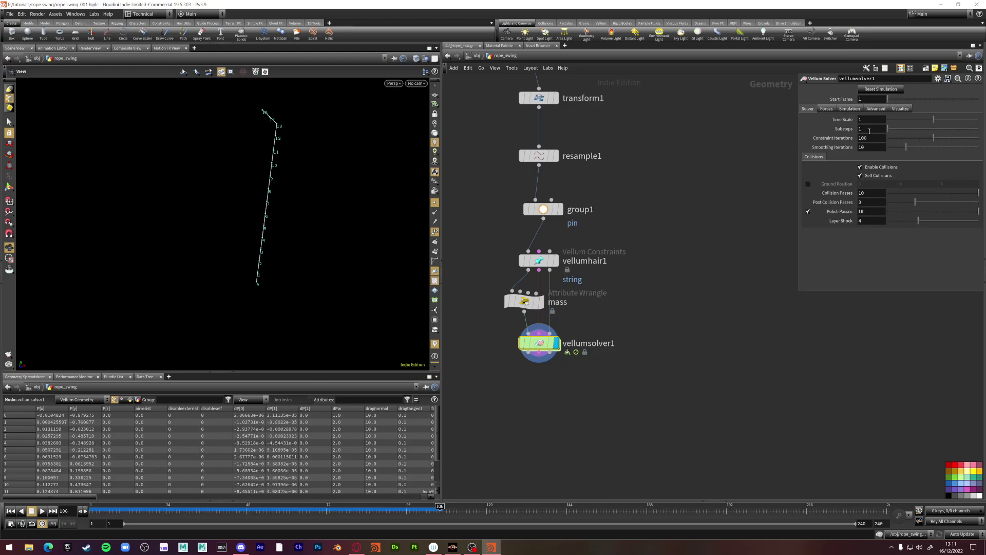
# Replay the rope from frame 1, then change point 0's mass to 0.5 and replay again
pyautogui.hotkey('ctrl', 'shift', 'Left')
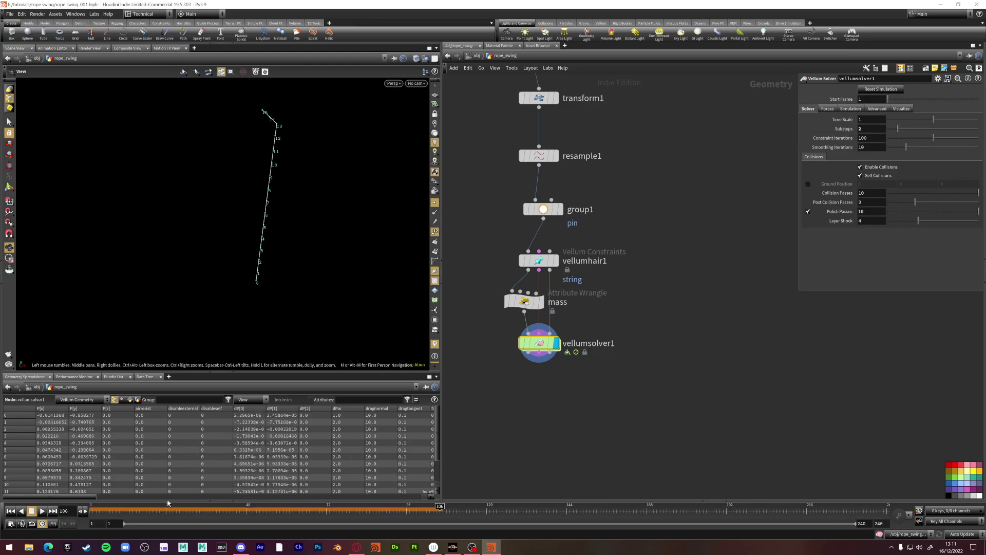
pyautogui.click(43, 511)
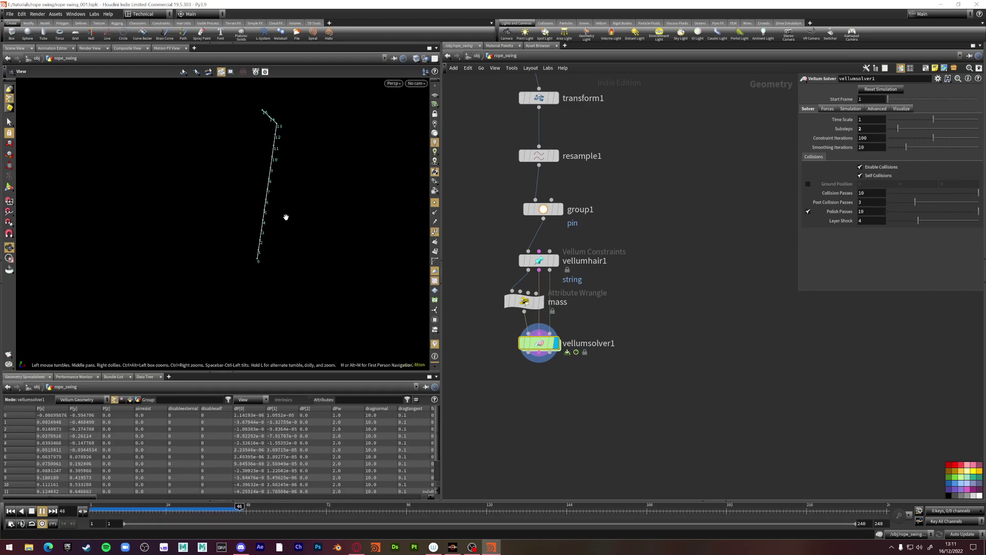
pyautogui.click(524, 302)
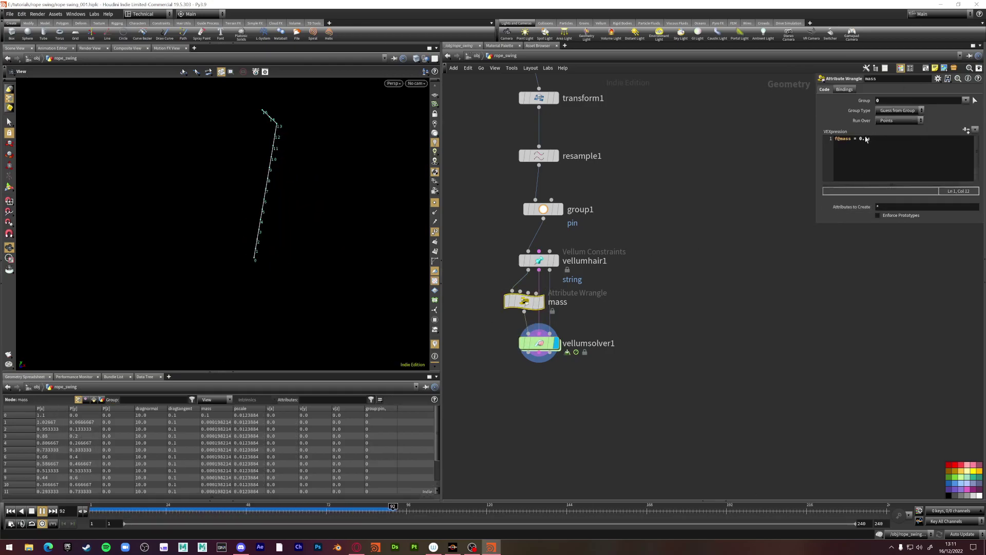
pyautogui.click(868, 139)
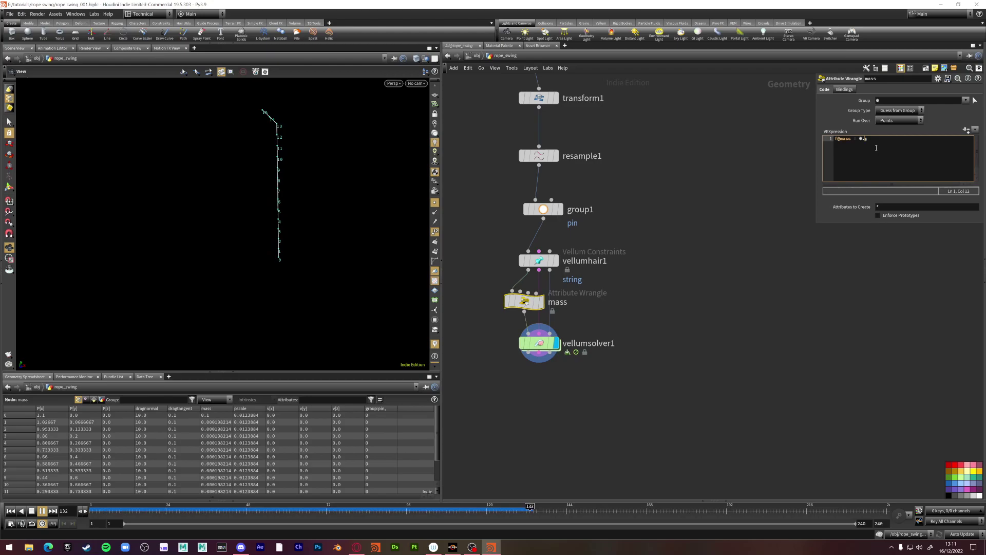
pyautogui.write('5')
pyautogui.click(31, 510)
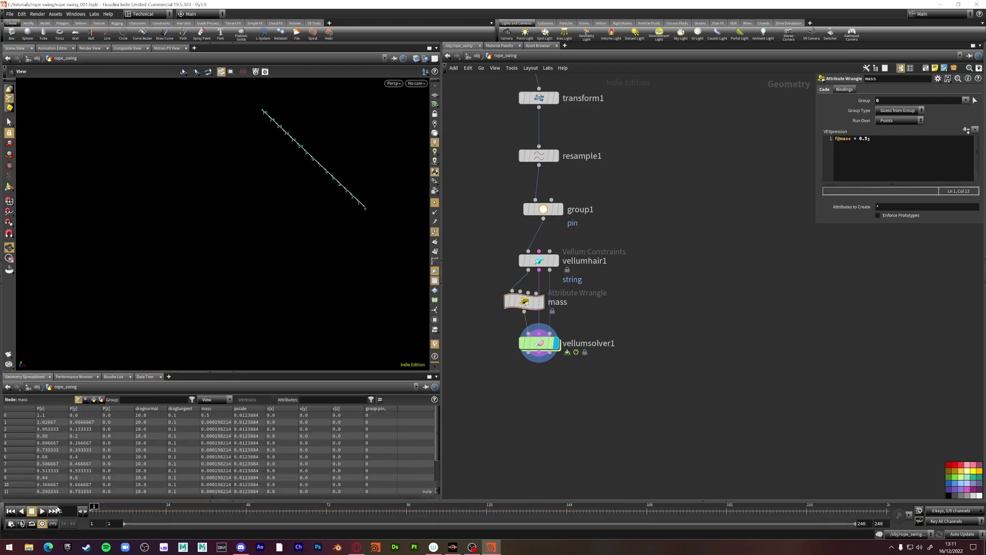
pyautogui.click(45, 512)
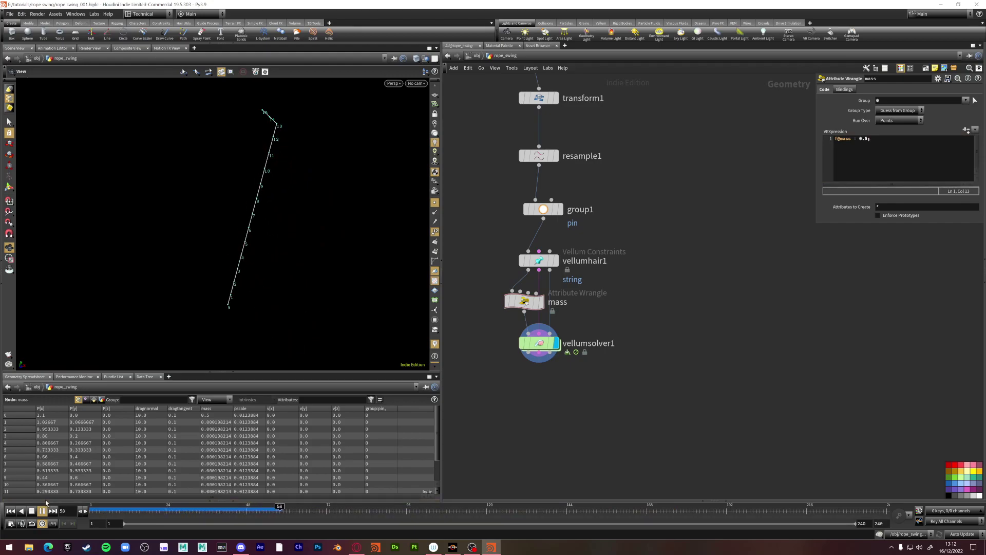
# Raise vellumsolver1's substeps from 2 to 4, then rewind and replay the rope simulation
pyautogui.click(537, 343)
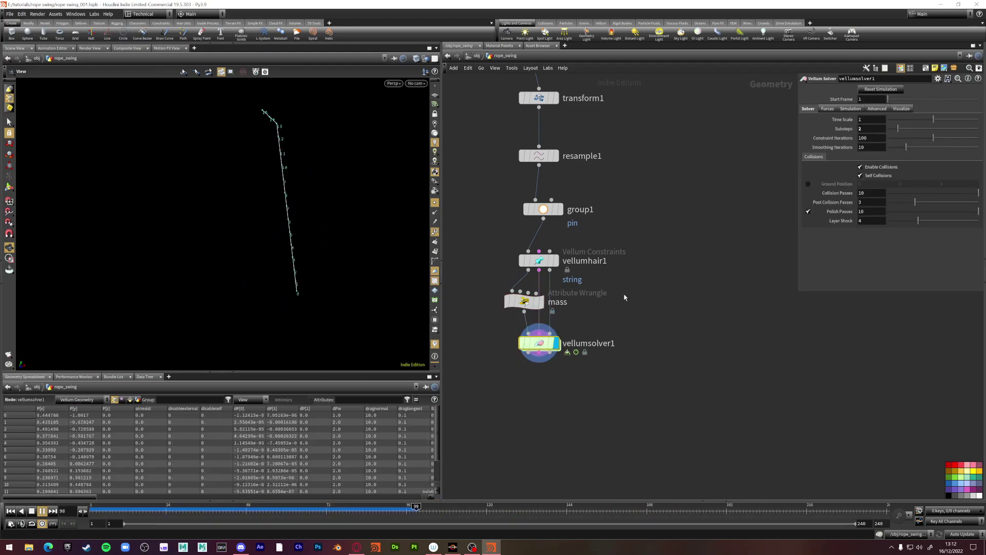
pyautogui.moveTo(898, 128); pyautogui.dragTo(918, 128)
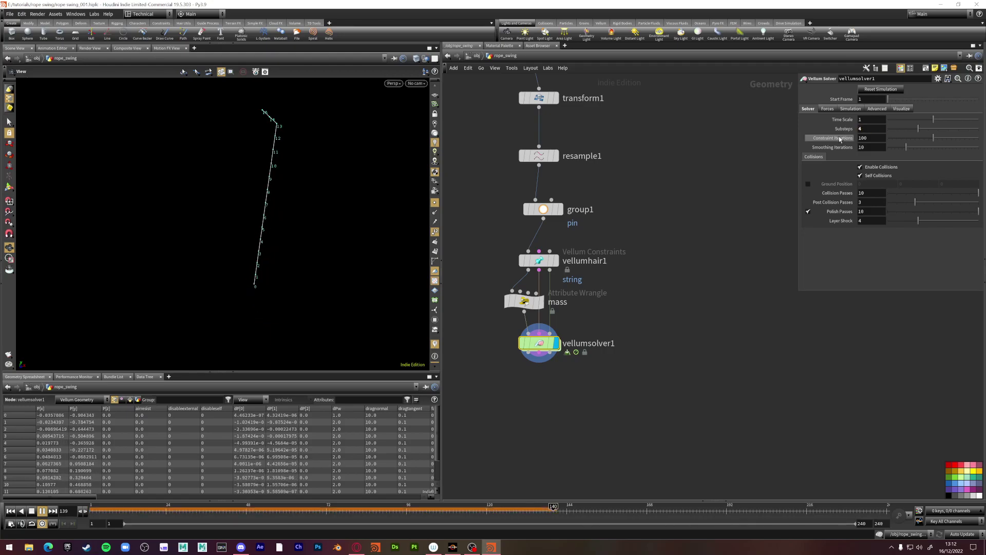
pyautogui.click(32, 511)
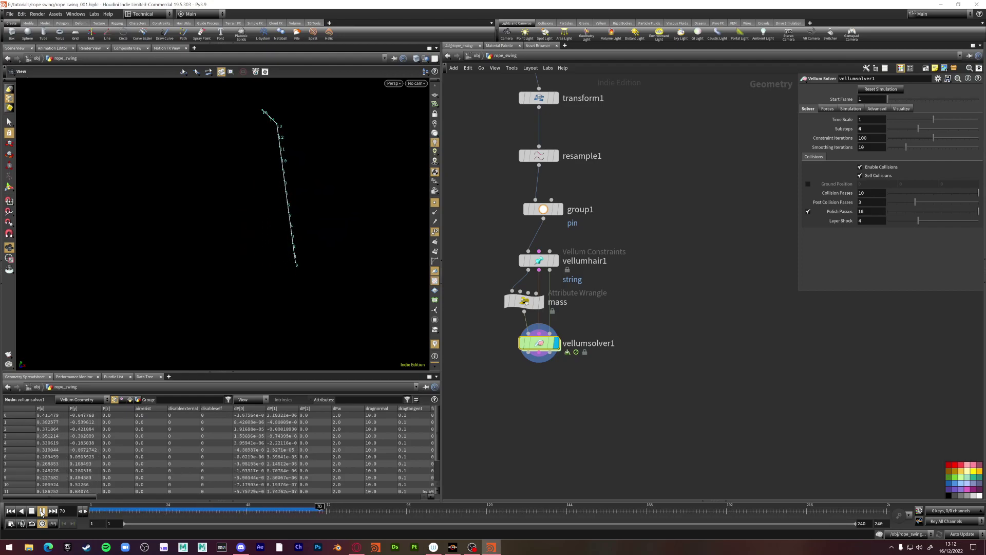
pyautogui.click(32, 510)
pyautogui.click(42, 511)
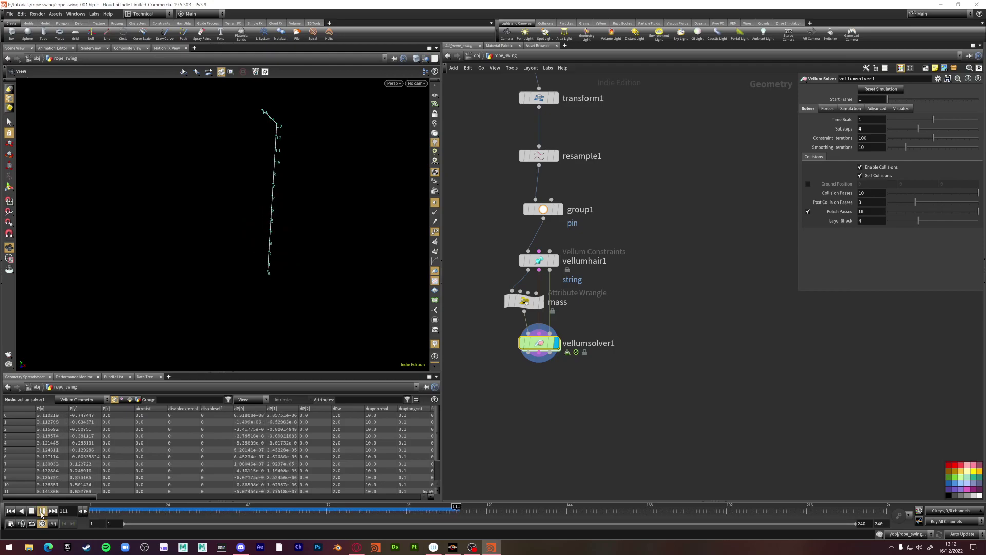
pyautogui.click(42, 511)
pyautogui.click(94, 516)
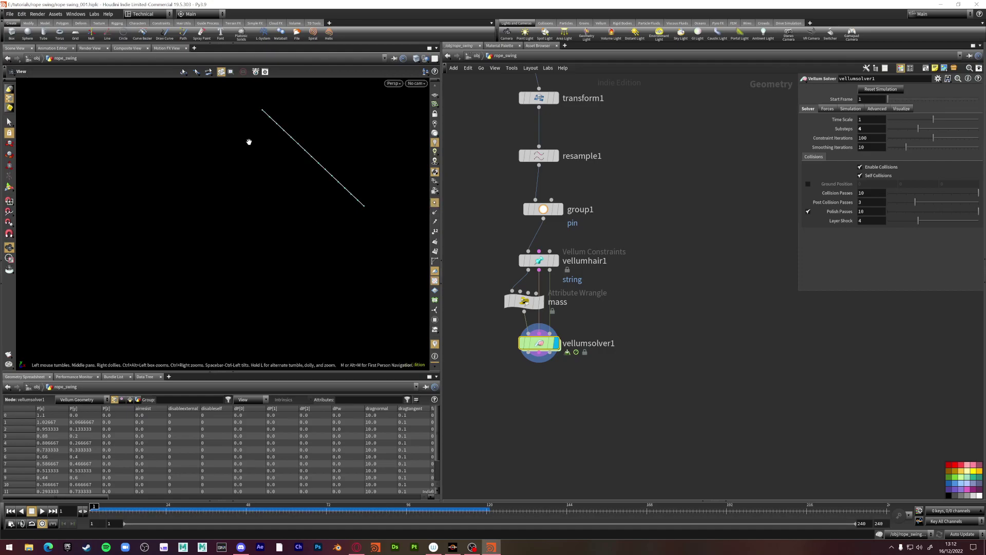
pyautogui.moveTo(128, 508); pyautogui.dragTo(92, 494)
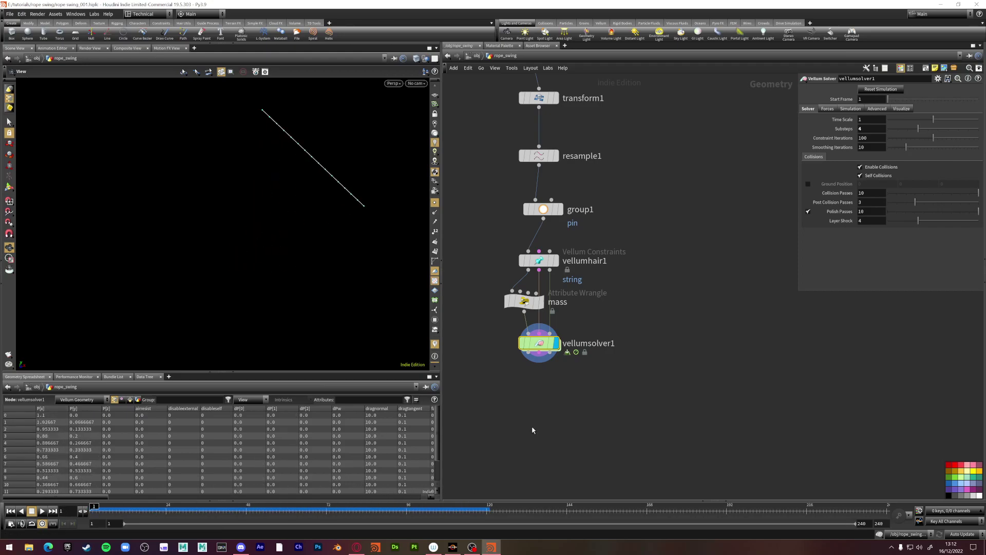
# Add a Blast node fed by vellumsolver1 and display its result
pyautogui.press('Tab')
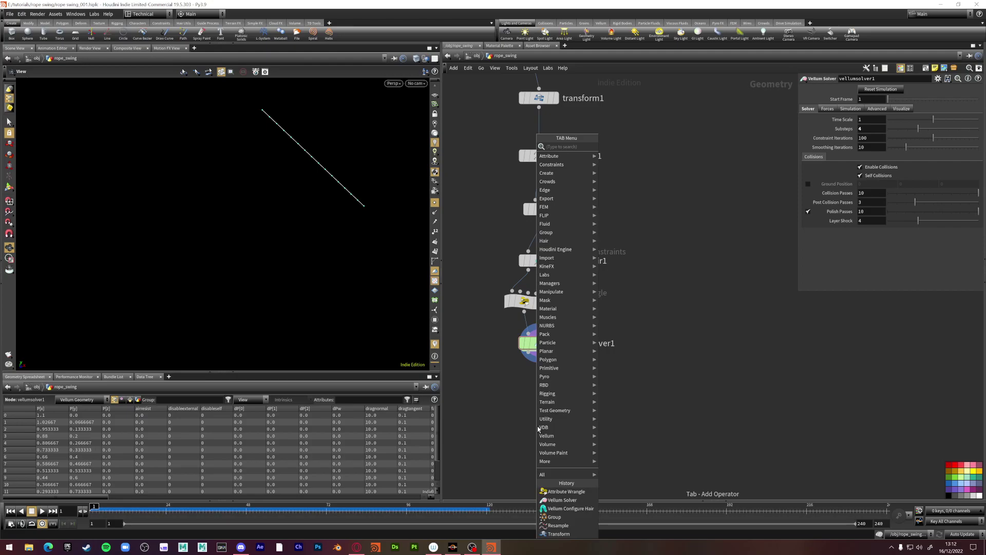
pyautogui.write('blast')
pyautogui.press('Return')
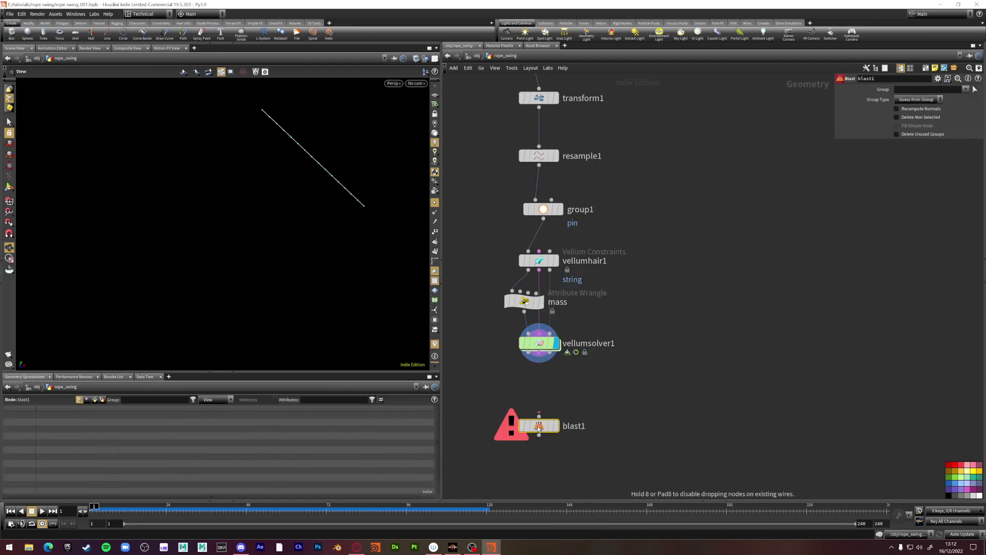
pyautogui.click(538, 427)
pyautogui.moveTo(539, 417); pyautogui.dragTo(529, 353)
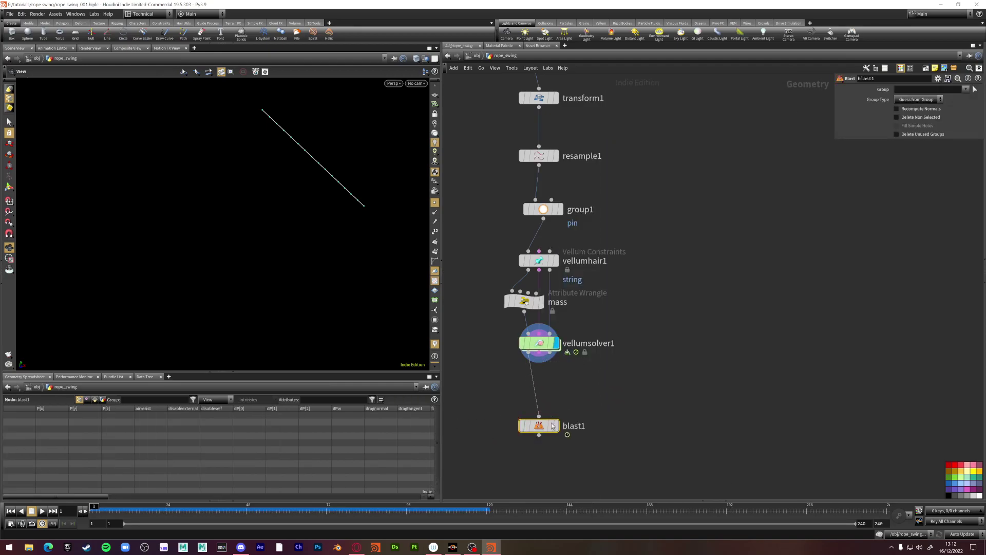
pyautogui.click(556, 425)
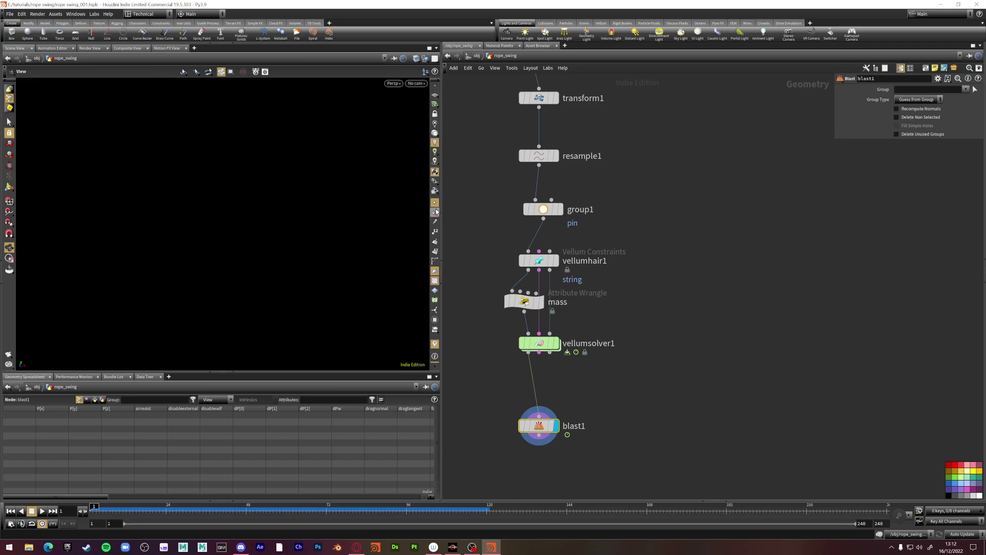
# Set blast1's group type to Points and delete non-selected so only point 0 remains
pyautogui.click(928, 100)
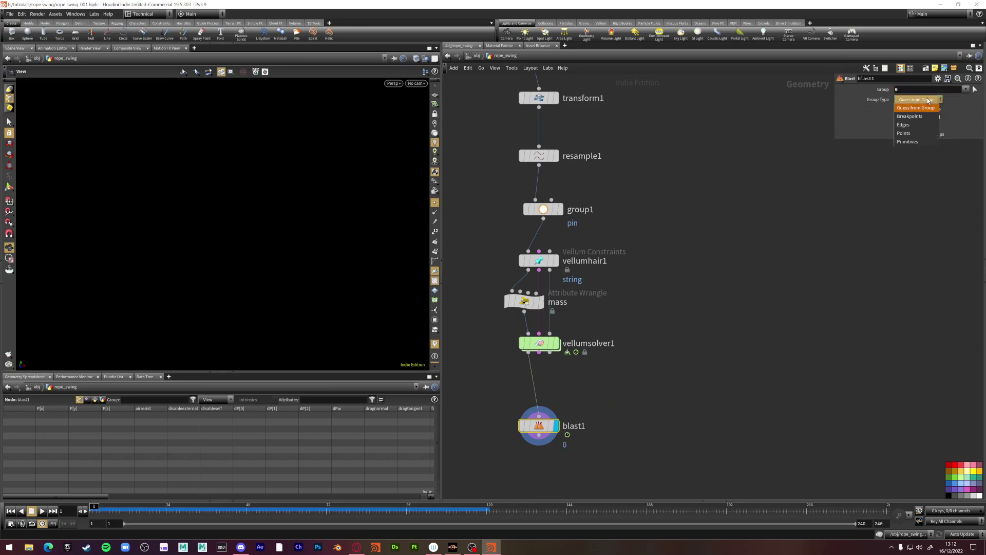
pyautogui.click(917, 124)
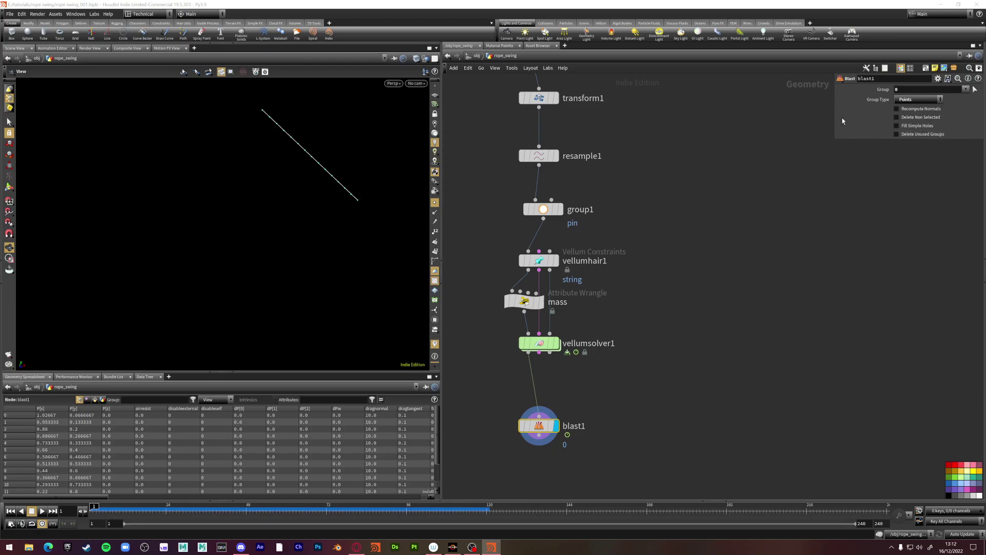
pyautogui.click(912, 117)
# Add a Sphere node to the network
pyautogui.moveTo(622, 417); pyautogui.dragTo(594, 377, button='middle')
pyautogui.press('Tab')
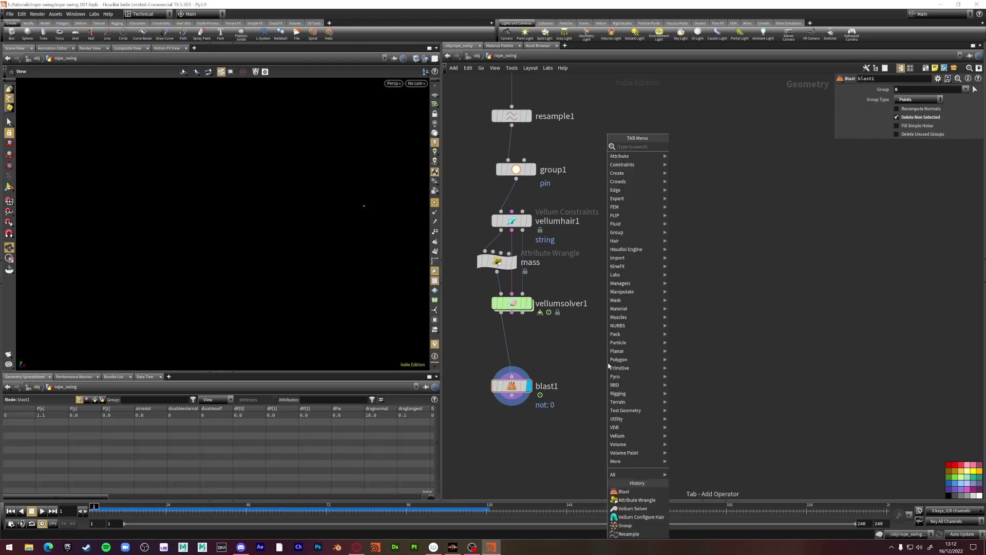
pyautogui.write('sphere')
pyautogui.press('Return')
pyautogui.click(607, 364)
# Insert an Attribute Delete node between vellumsolver1 and blast1 to remove pscale
pyautogui.press('Tab')
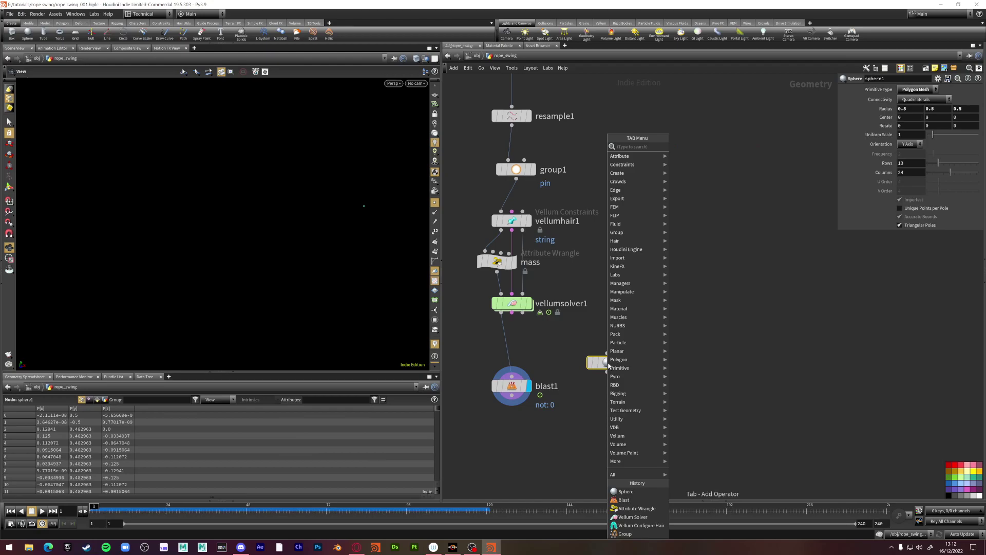
pyautogui.write('attribute delete')
pyautogui.press('Return')
pyautogui.click(608, 363)
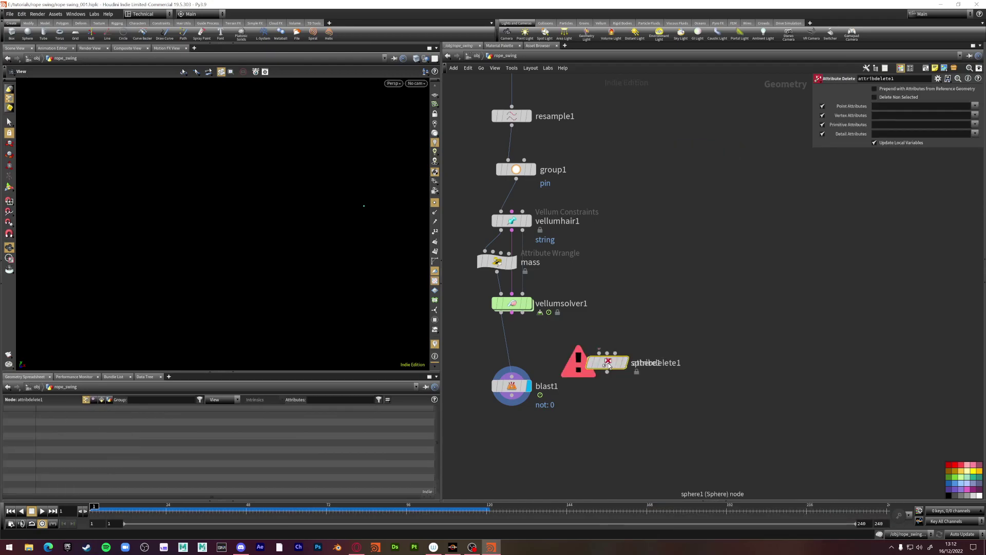
pyautogui.moveTo(607, 364); pyautogui.dragTo(512, 342)
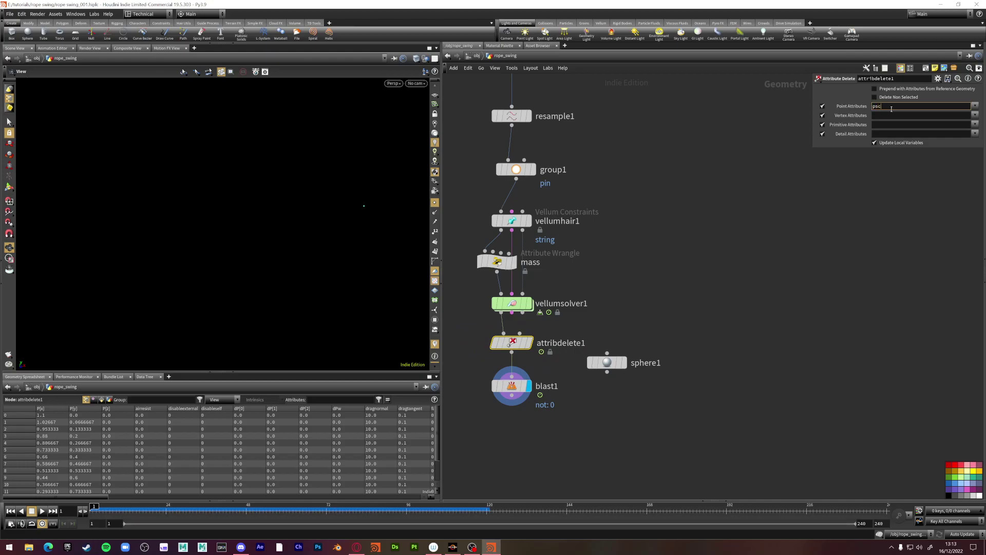
pyautogui.moveTo(625, 446); pyautogui.dragTo(601, 371, button='middle')
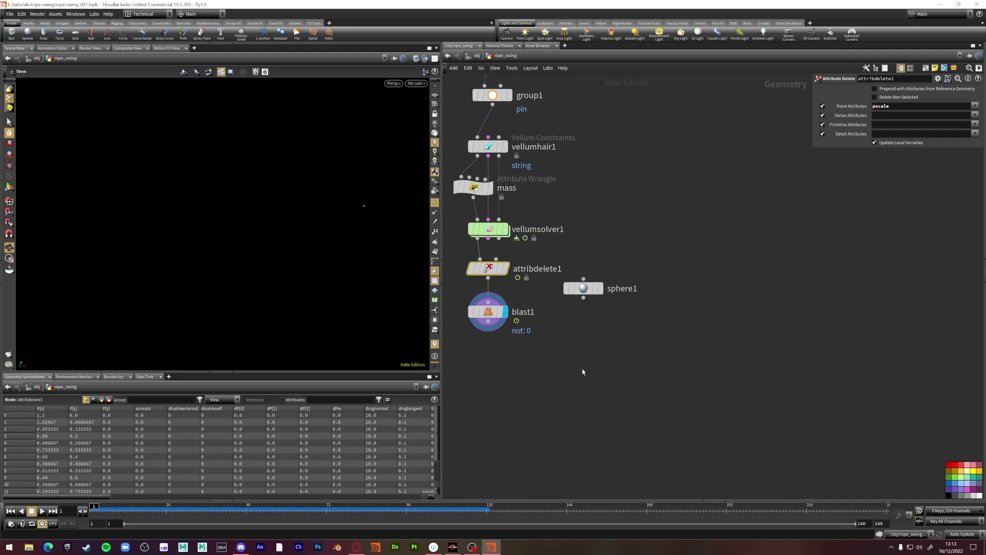
# Add a Copy to Points node wired from blast1 and sphere1
pyautogui.press('Tab')
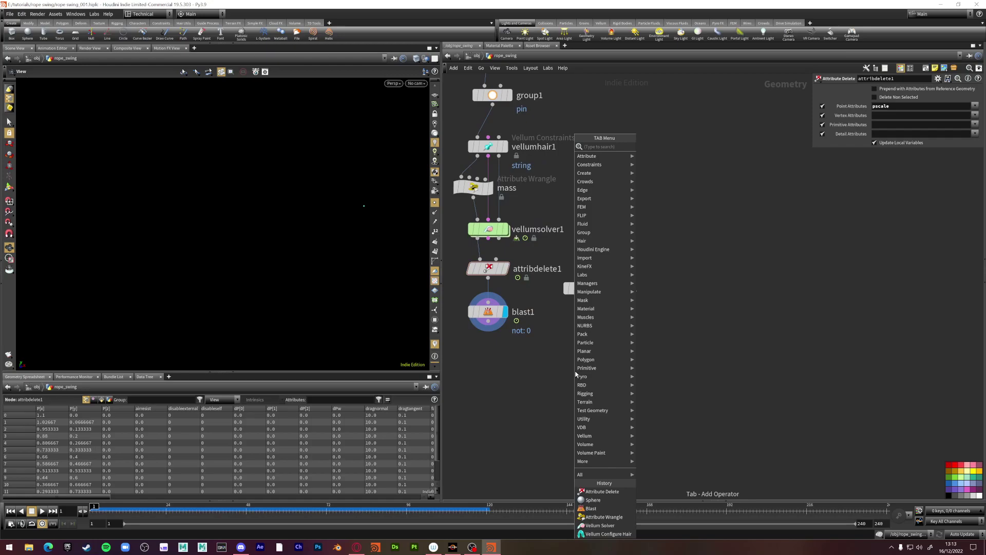
pyautogui.write('poi')
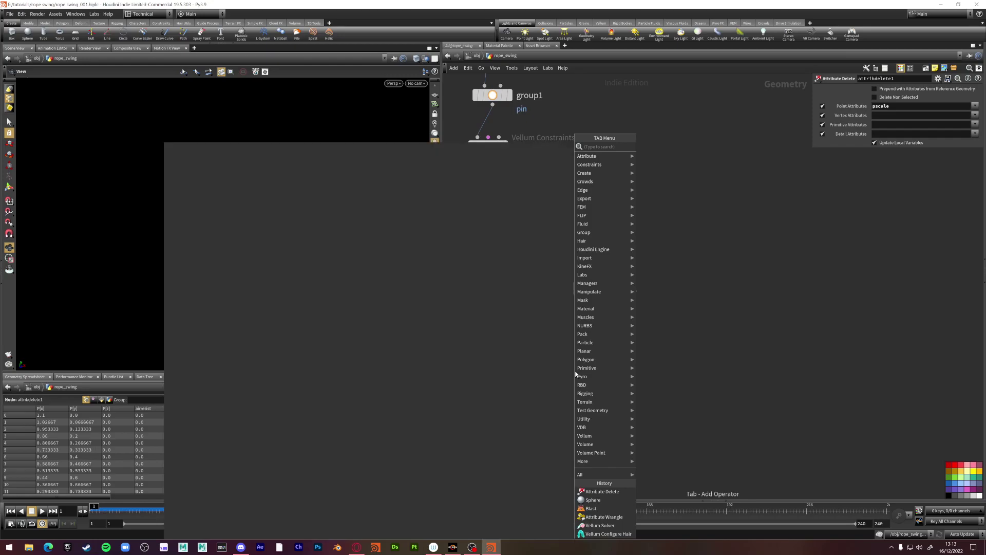
pyautogui.press('BackSpace')
pyautogui.press('BackSpace')
pyautogui.press('BackSpace')
pyautogui.press('BackSpace')
pyautogui.press('BackSpace')
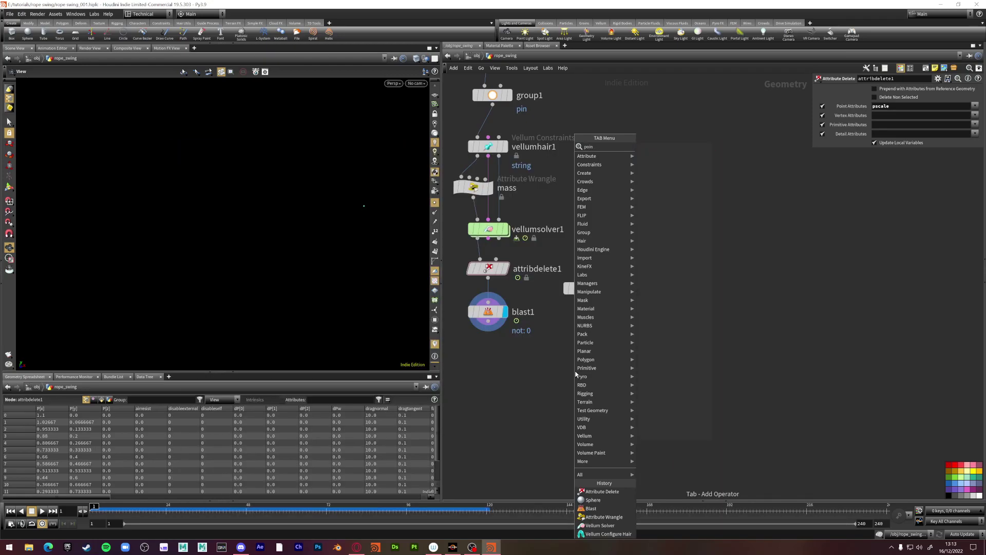
pyautogui.write('co')
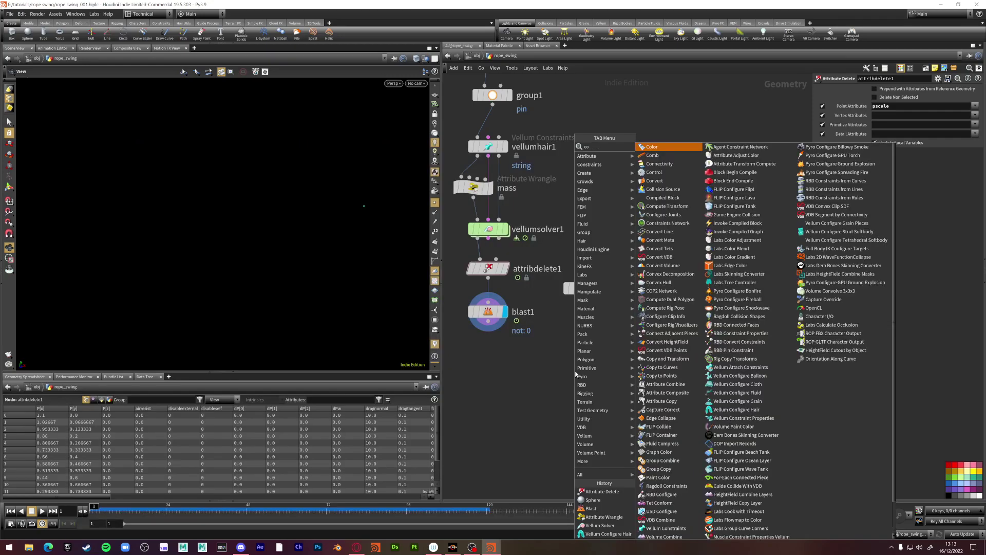
pyautogui.write('pytop')
pyautogui.press('Return')
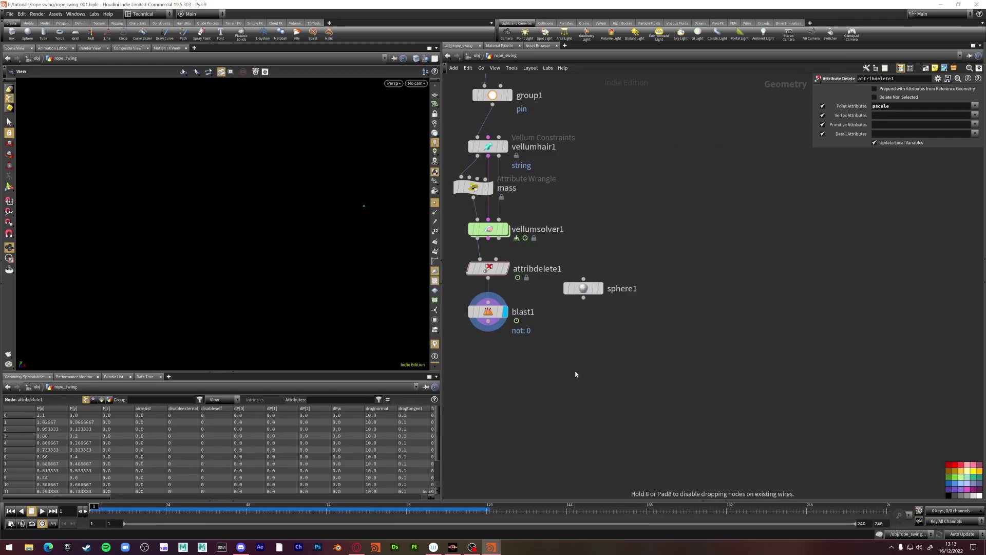
pyautogui.click(575, 374)
pyautogui.moveTo(566, 358); pyautogui.dragTo(489, 329)
pyautogui.moveTo(583, 297); pyautogui.dragTo(582, 362)
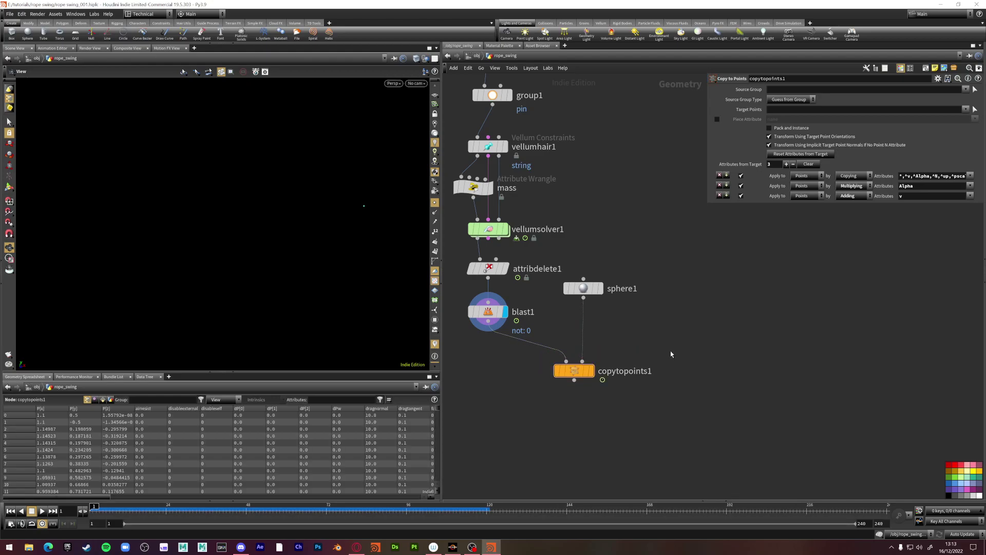
# Display copytopoints1 and swap its inputs so the sphere lands on the rope's end point
pyautogui.press('Tab')
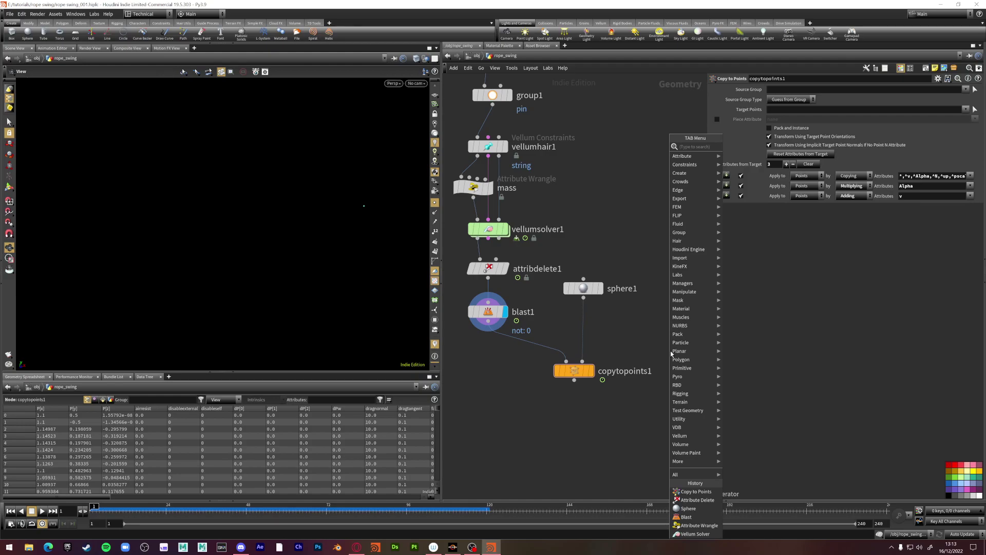
pyautogui.write('c')
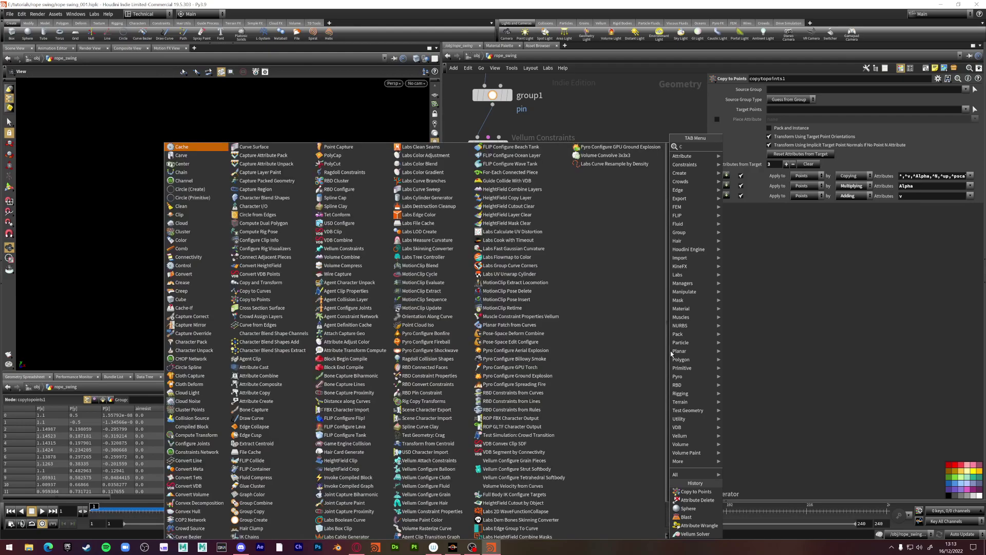
pyautogui.write('op')
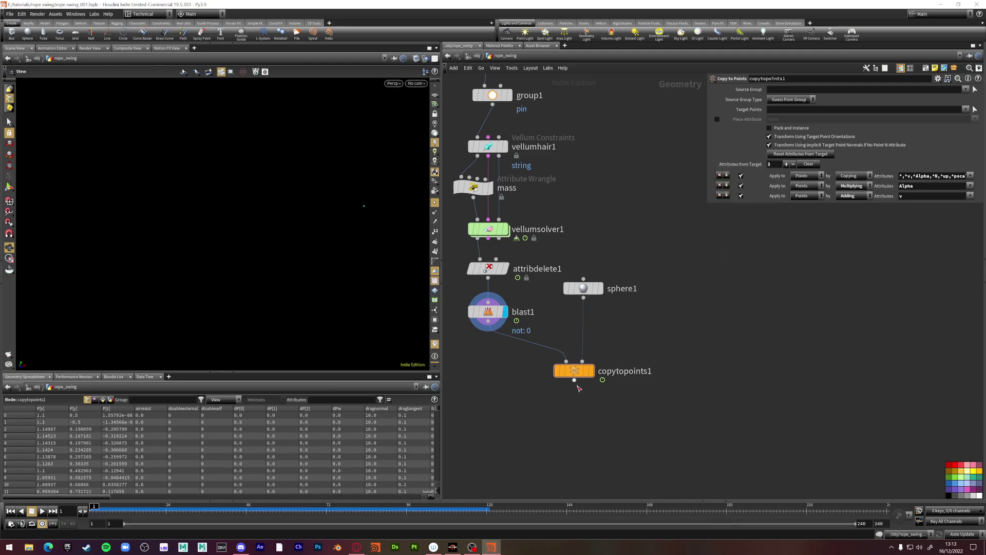
pyautogui.click(591, 372)
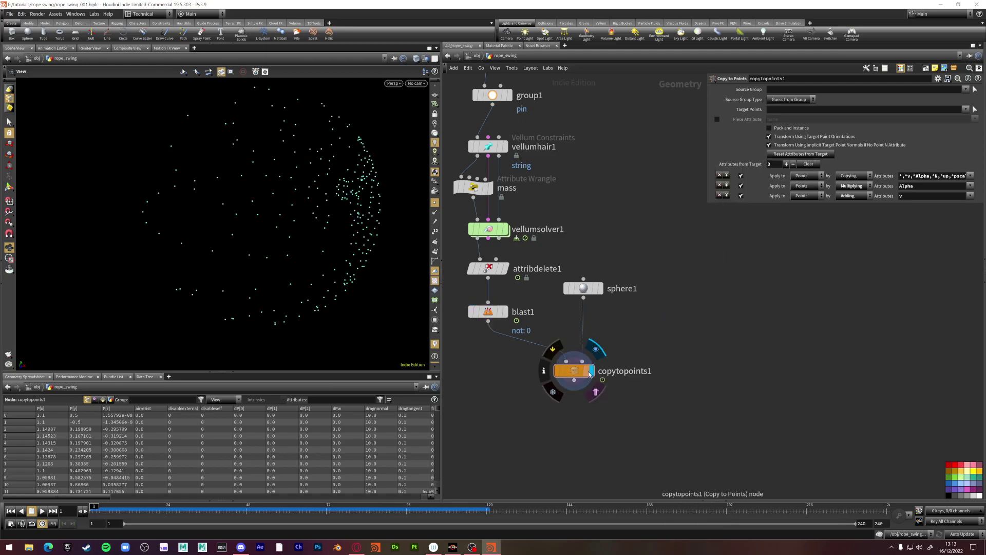
pyautogui.click(596, 392)
pyautogui.hotkey('shift', 'r')
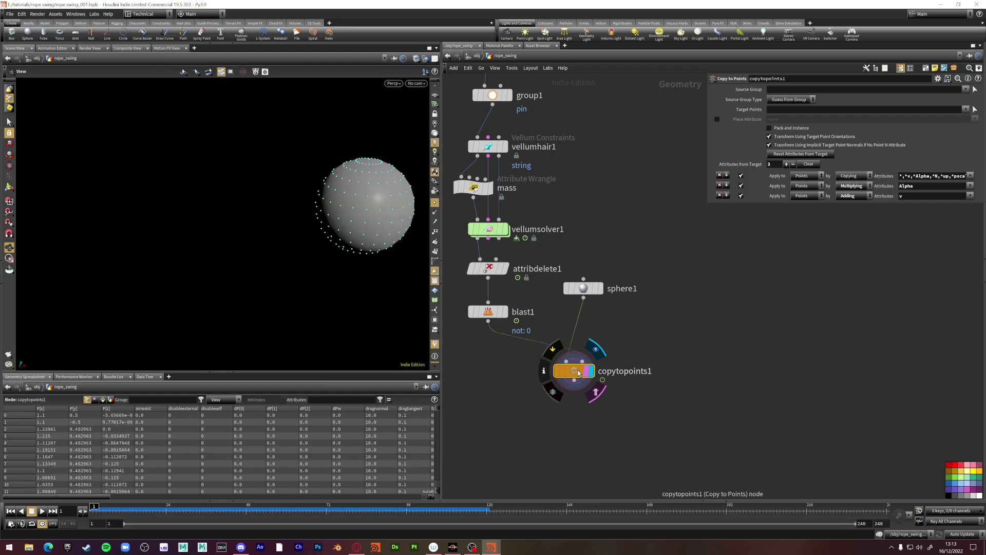
pyautogui.press('Tab')
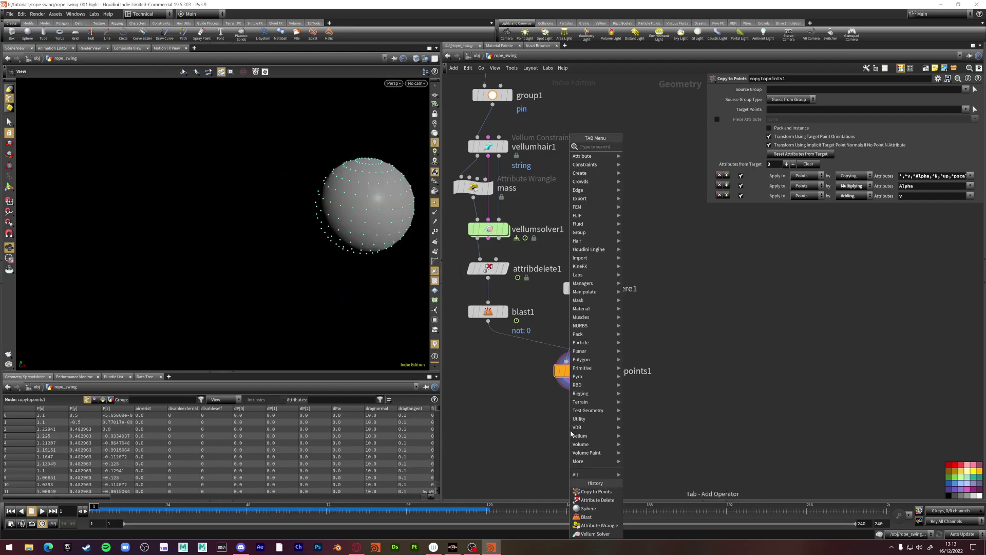
# Merge copytopoints1 with vellumsolver1 and display the combined rope and sphere
pyautogui.write('merge')
pyautogui.press('Return')
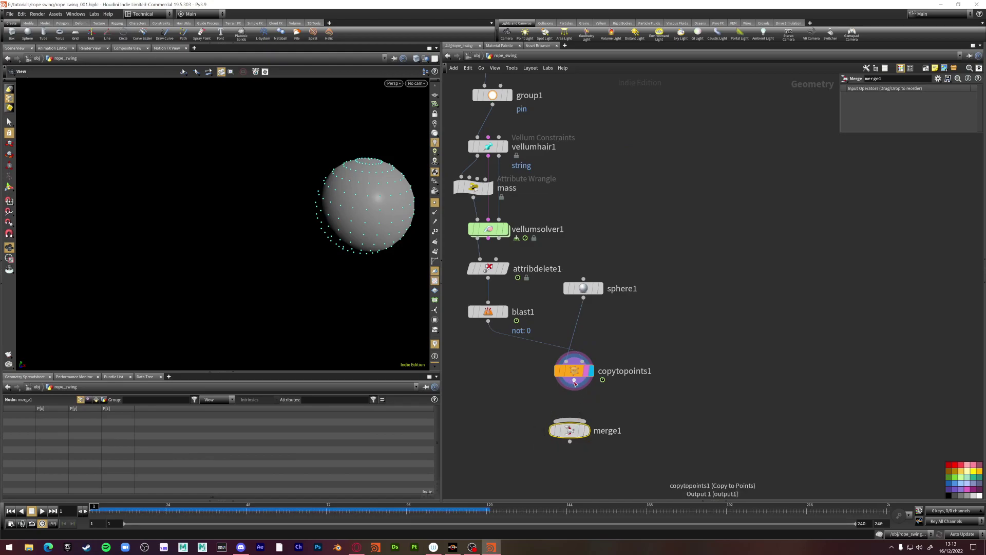
pyautogui.press('h')
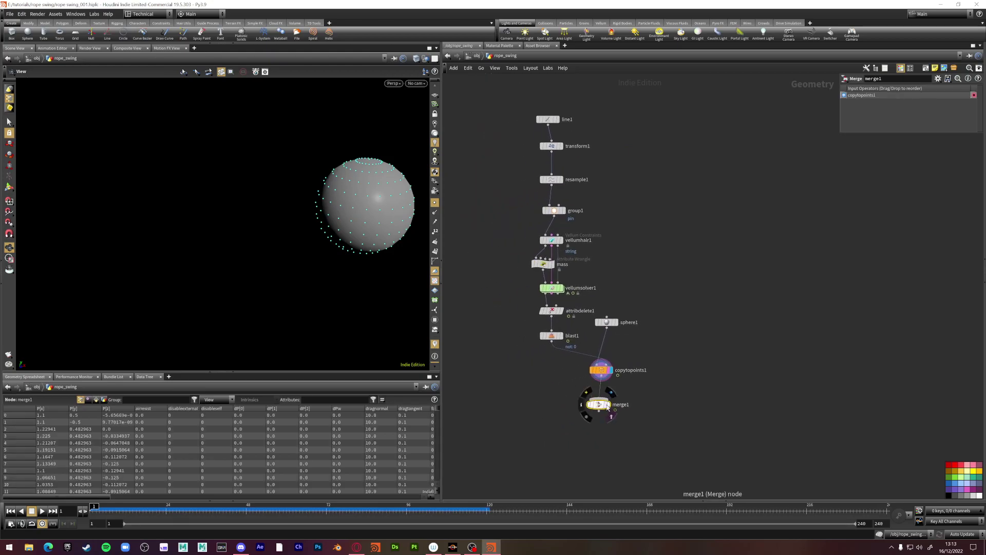
pyautogui.moveTo(599, 405); pyautogui.dragTo(568, 412)
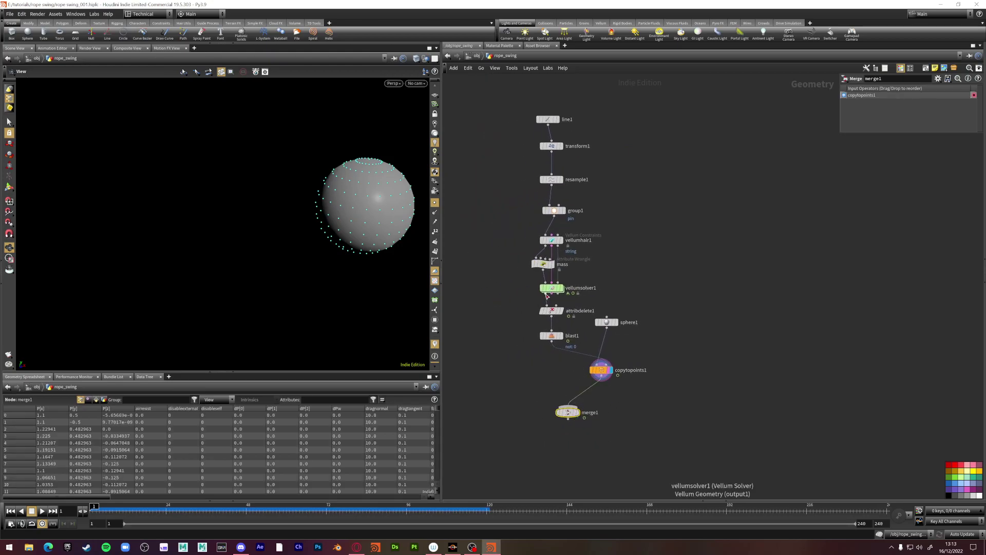
pyautogui.moveTo(547, 296); pyautogui.dragTo(587, 416)
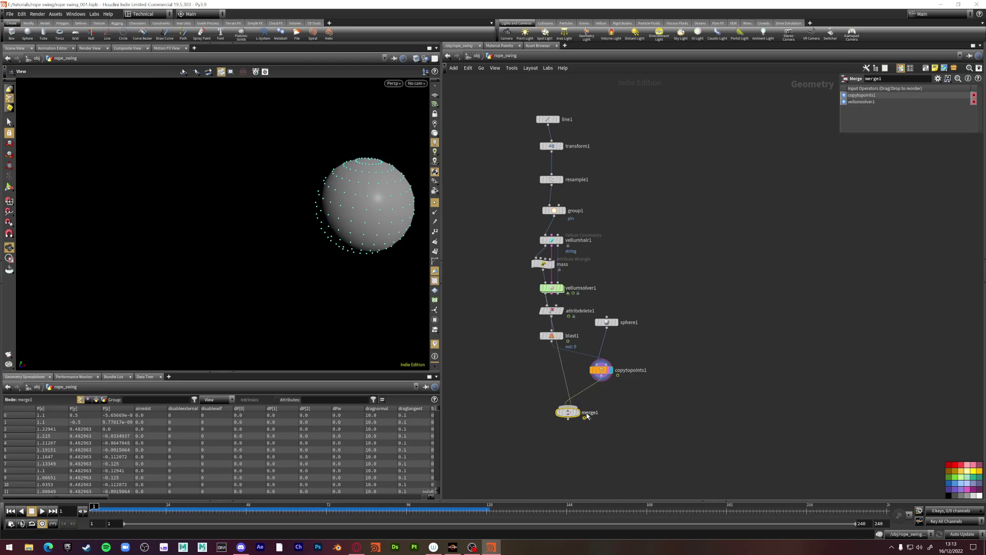
pyautogui.click(577, 412)
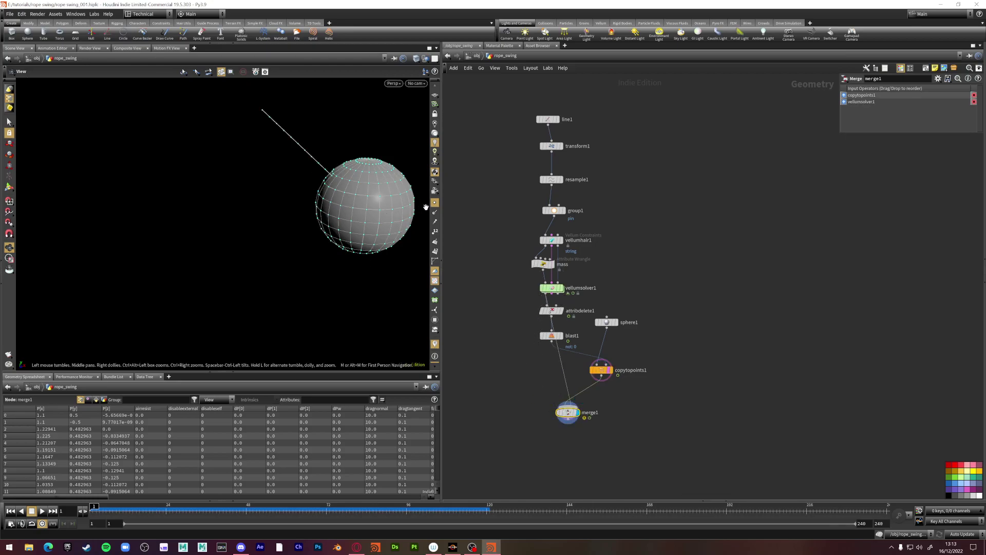
pyautogui.moveTo(392, 227); pyautogui.dragTo(399, 222)
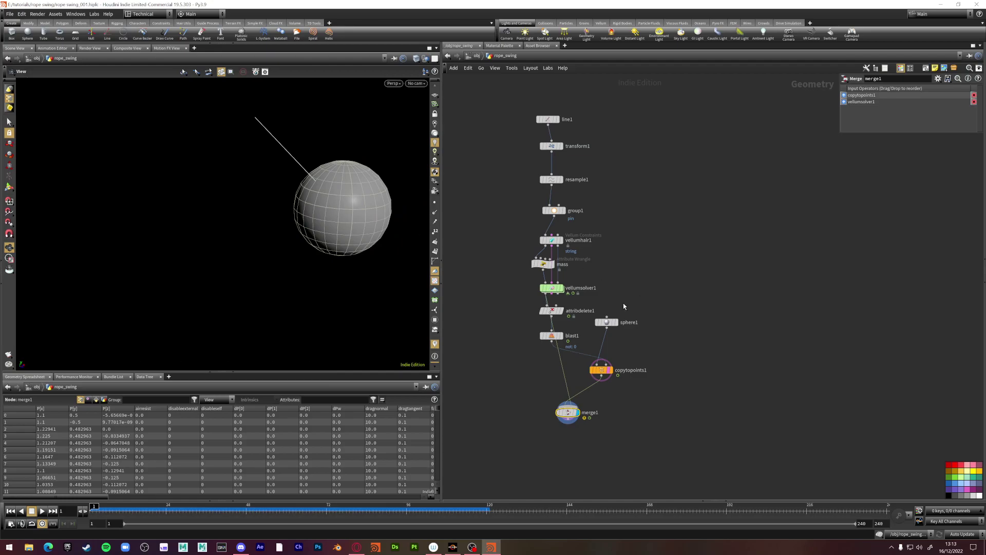
# Set sphere1's radius to 0.06
pyautogui.click(603, 322)
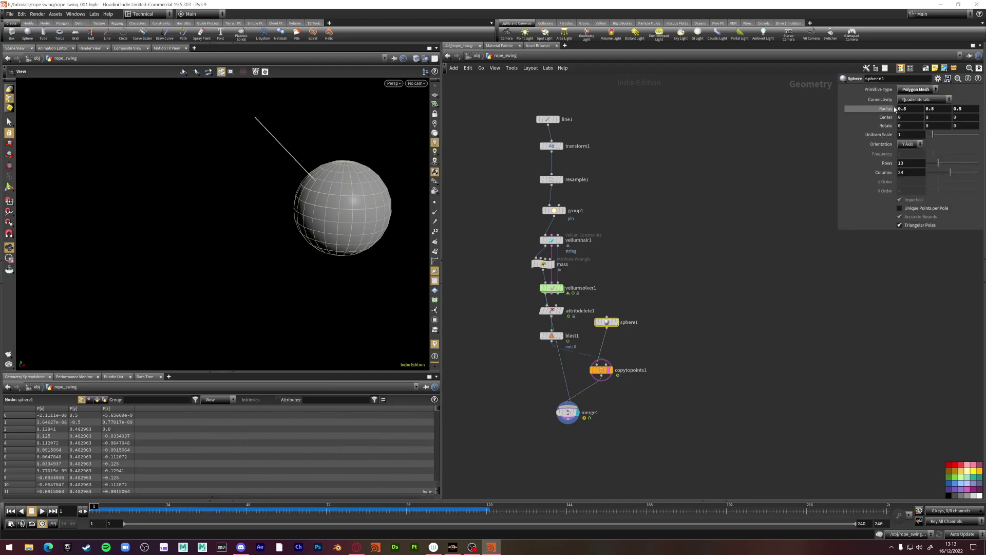
pyautogui.moveTo(887, 110); pyautogui.dragTo(734, 122, button='middle')
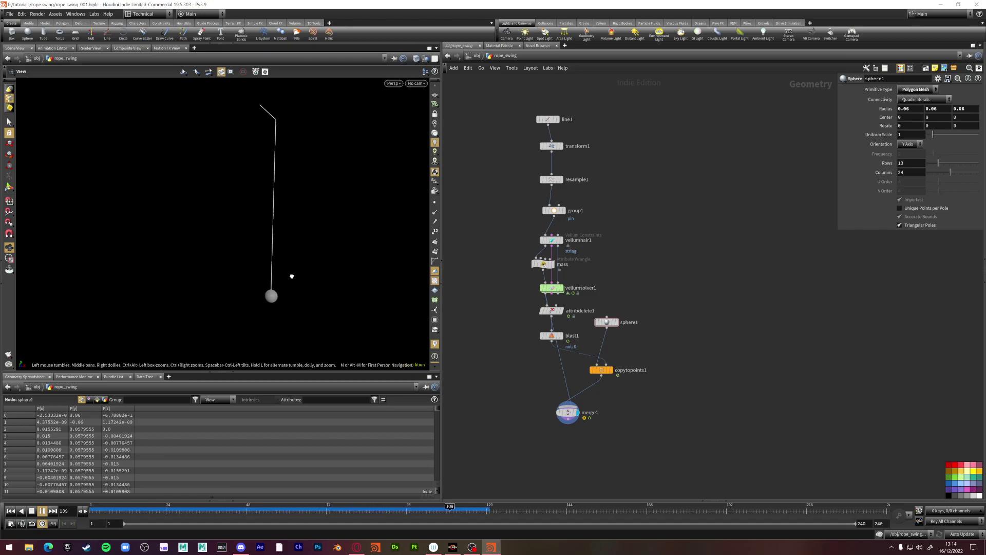
# Bypass the mass wrangle, replay the simulation, and rewind to frame 1
pyautogui.click(31, 510)
pyautogui.click(11, 511)
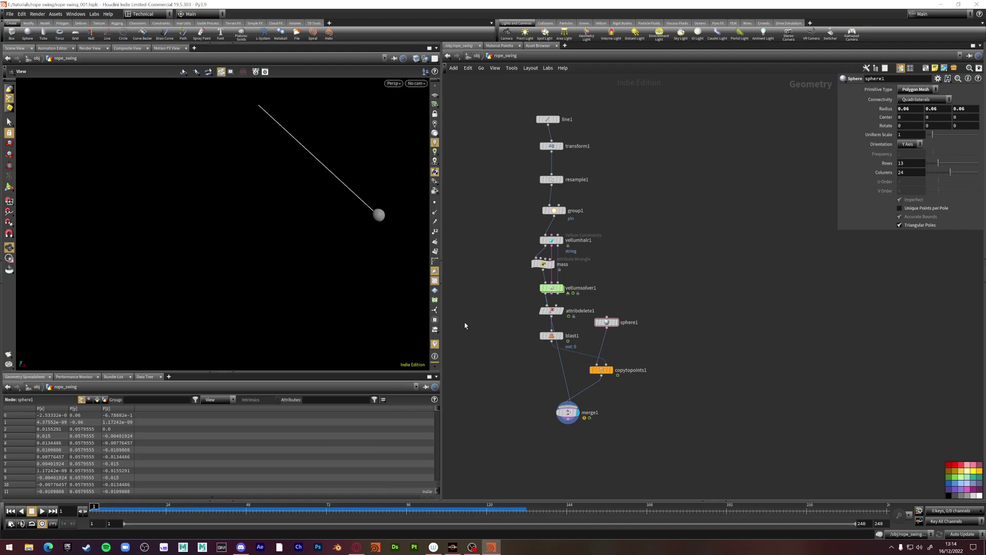
pyautogui.click(533, 253)
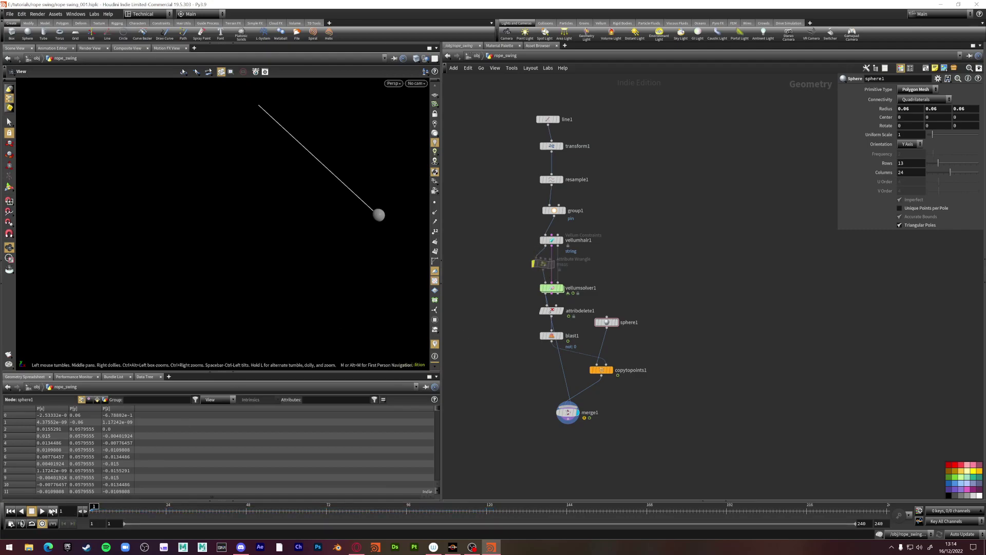
pyautogui.click(41, 511)
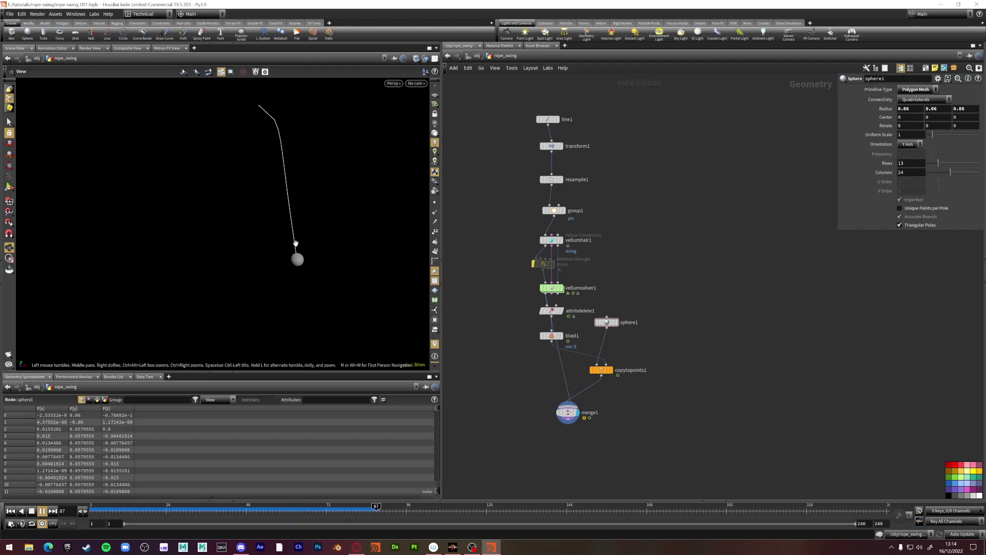
pyautogui.click(31, 511)
pyautogui.click(95, 511)
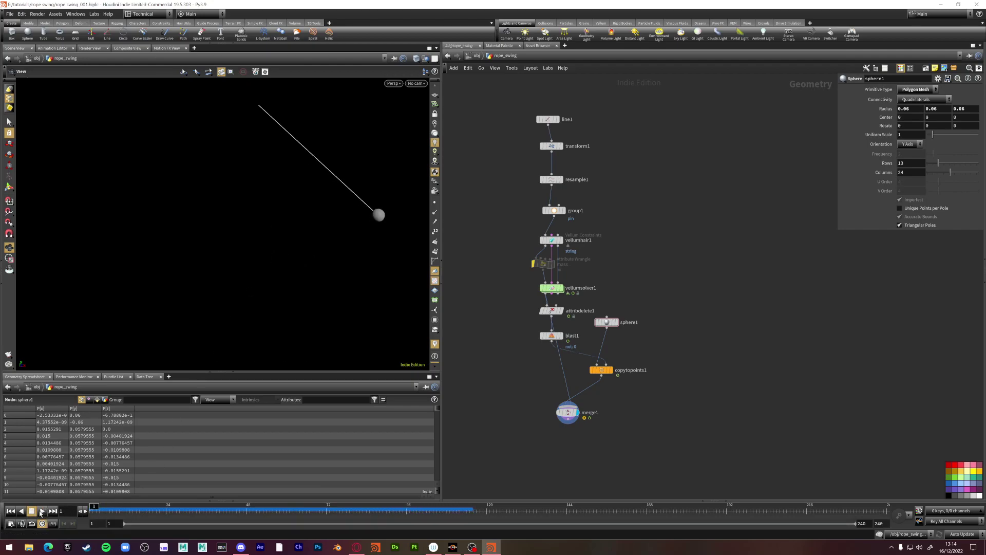
pyautogui.click(41, 513)
pyautogui.hotkey('ctrl', 'Up')
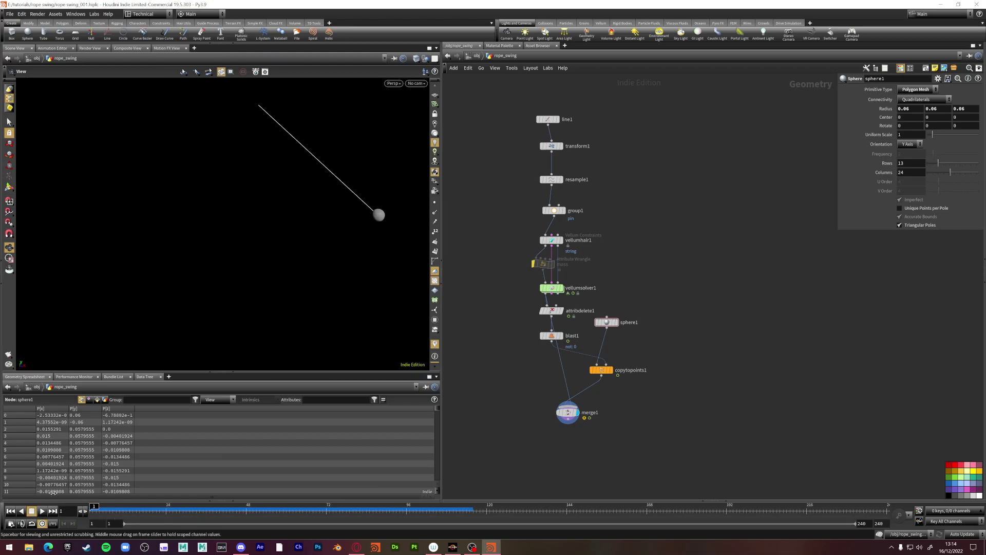
# Re-enable the mass wrangle and play the simulation to frame 95, pausing at frame 63
pyautogui.click(532, 253)
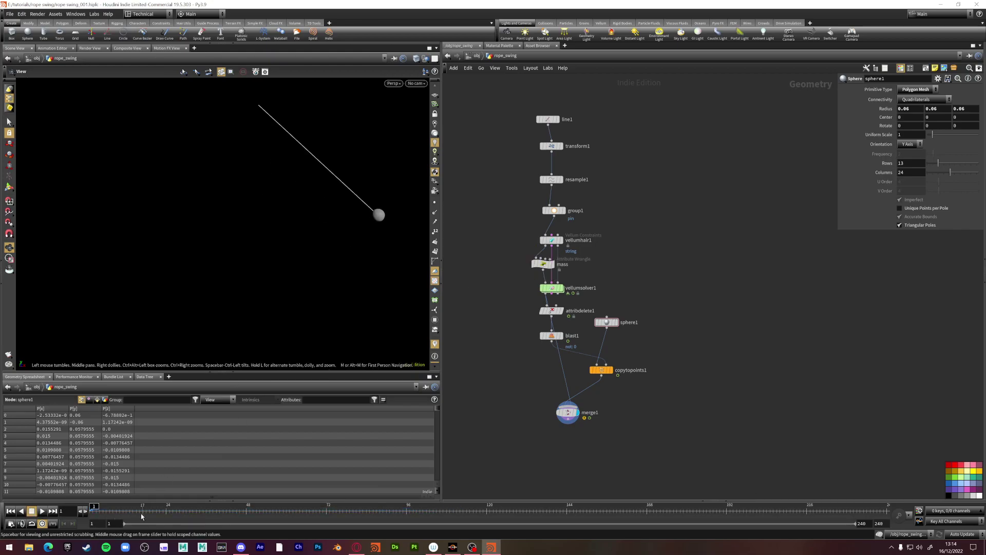
pyautogui.click(42, 512)
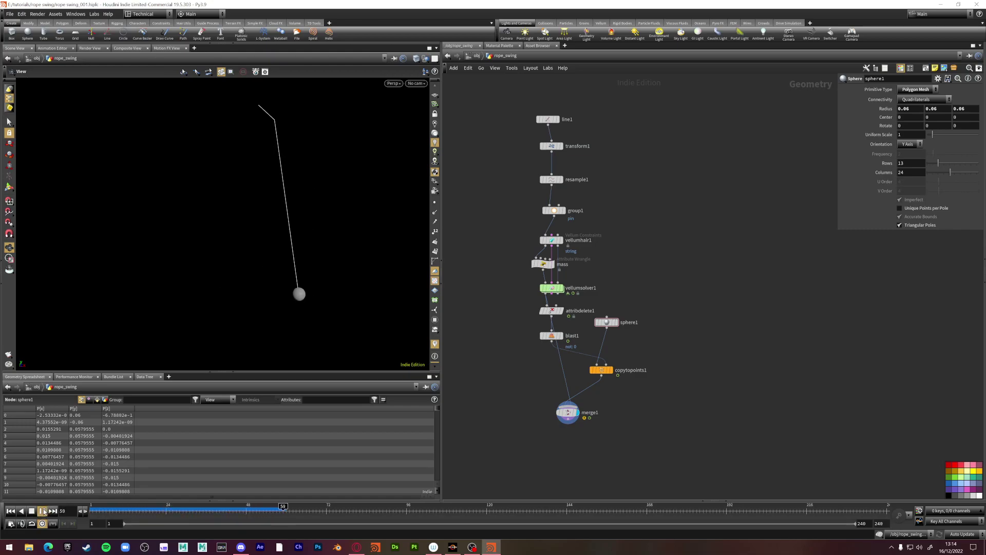
pyautogui.click(43, 511)
pyautogui.moveTo(301, 273); pyautogui.dragTo(282, 286)
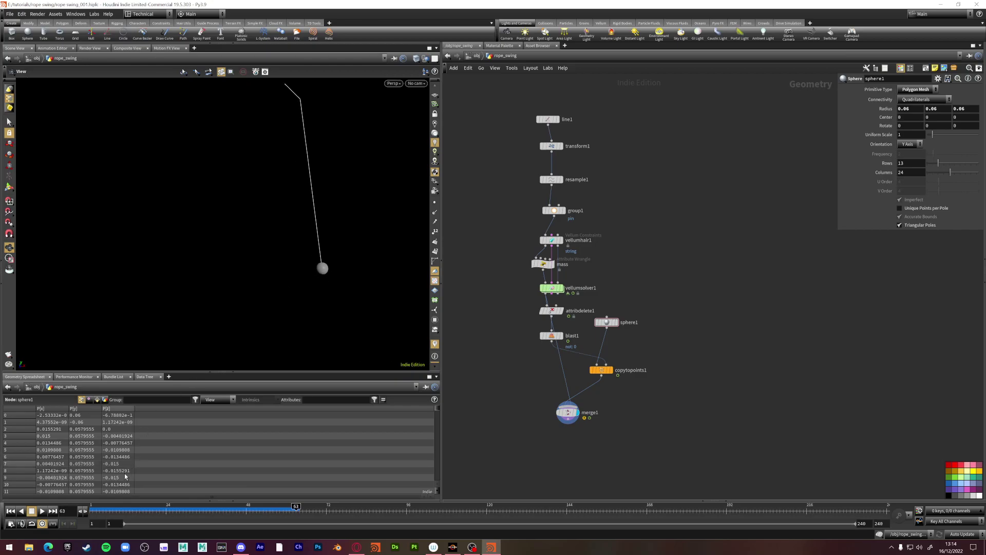
pyautogui.click(43, 511)
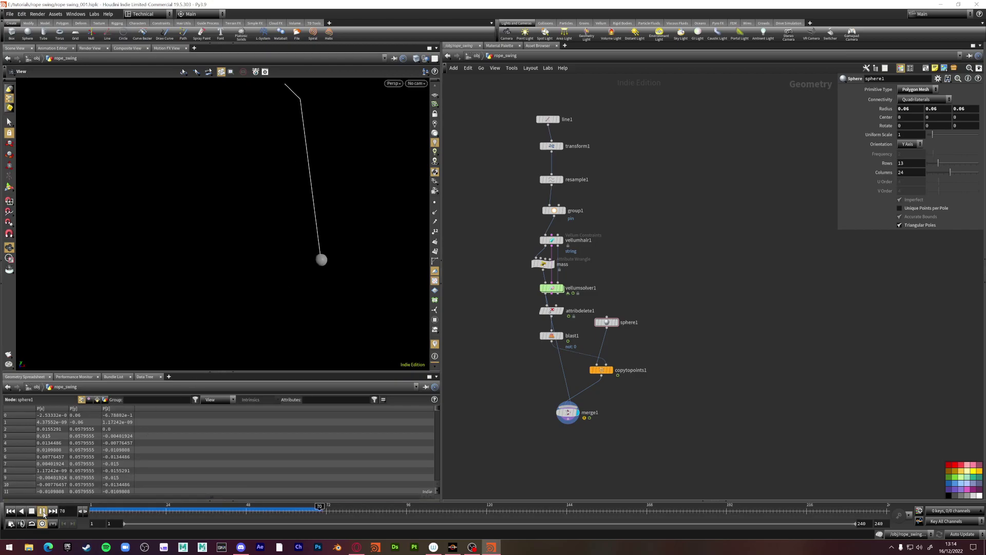
pyautogui.click(42, 511)
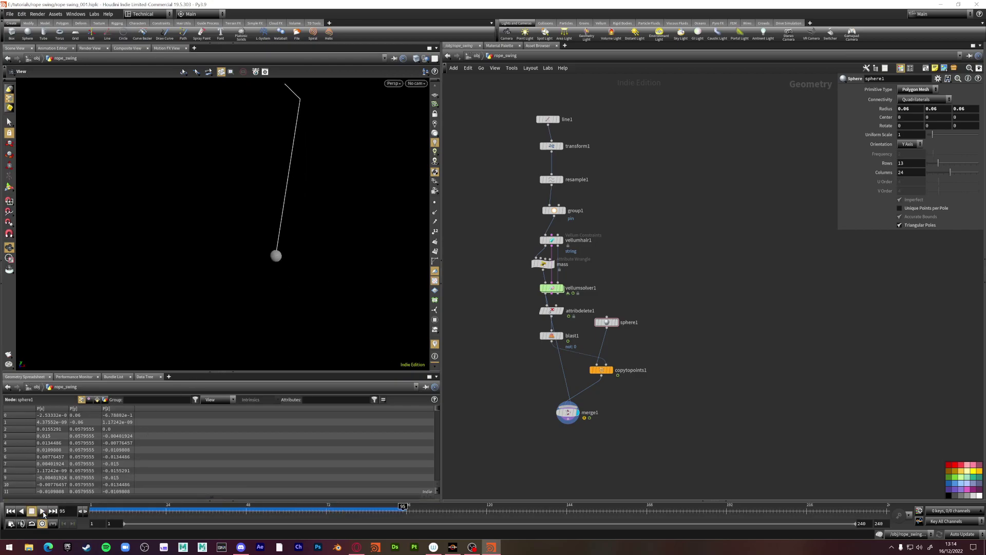